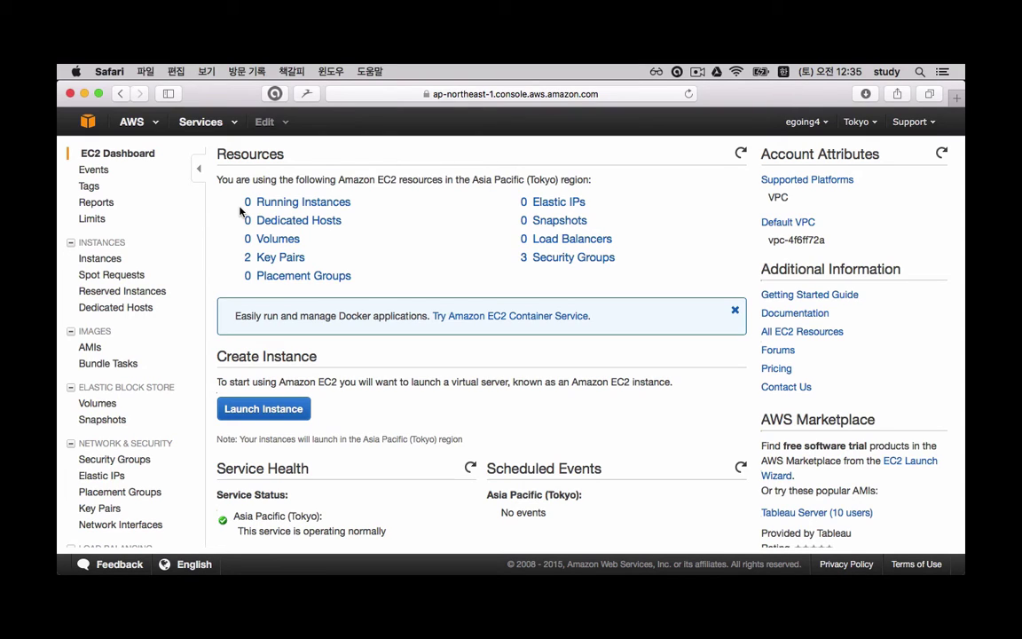
# Go to the EC2 instances list for the Tokyo region and start launching a new instance.
pyautogui.click(103, 259)
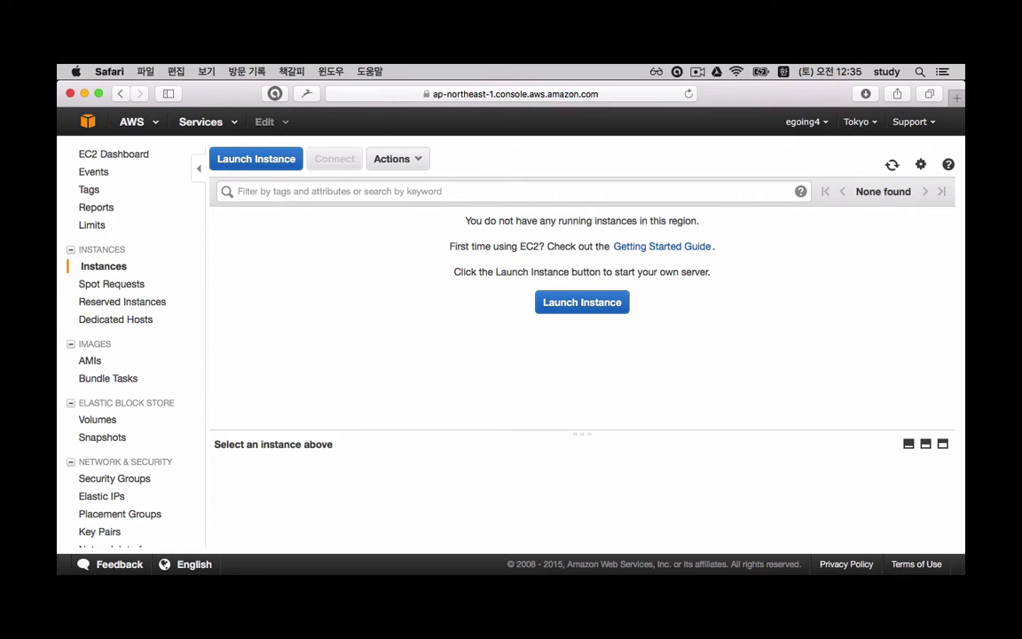
pyautogui.click(583, 303)
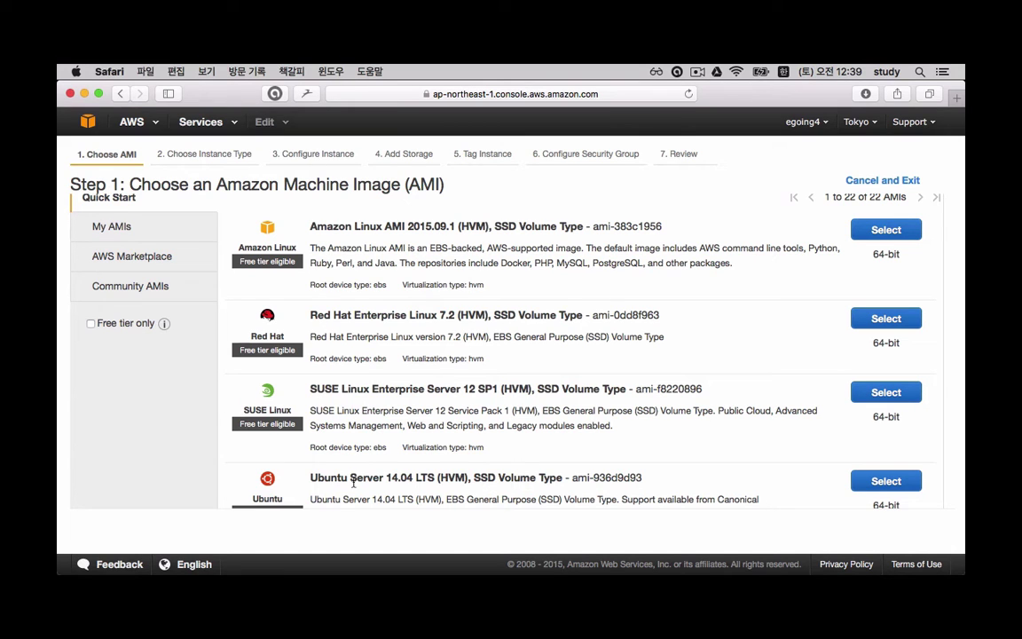
# Review the quick-start machine images, comparing the Linux, Ubuntu and Windows Server options, their bundled SQL Server editions and free-tier eligibility.
pyautogui.scroll(-5, 333, 483)
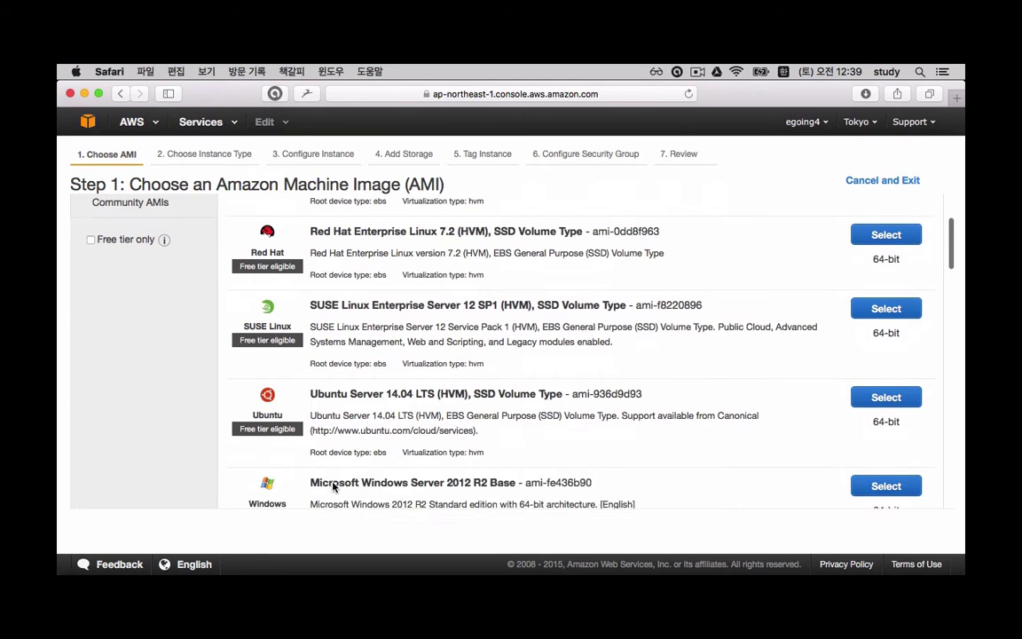
pyautogui.scroll(3, 332, 483)
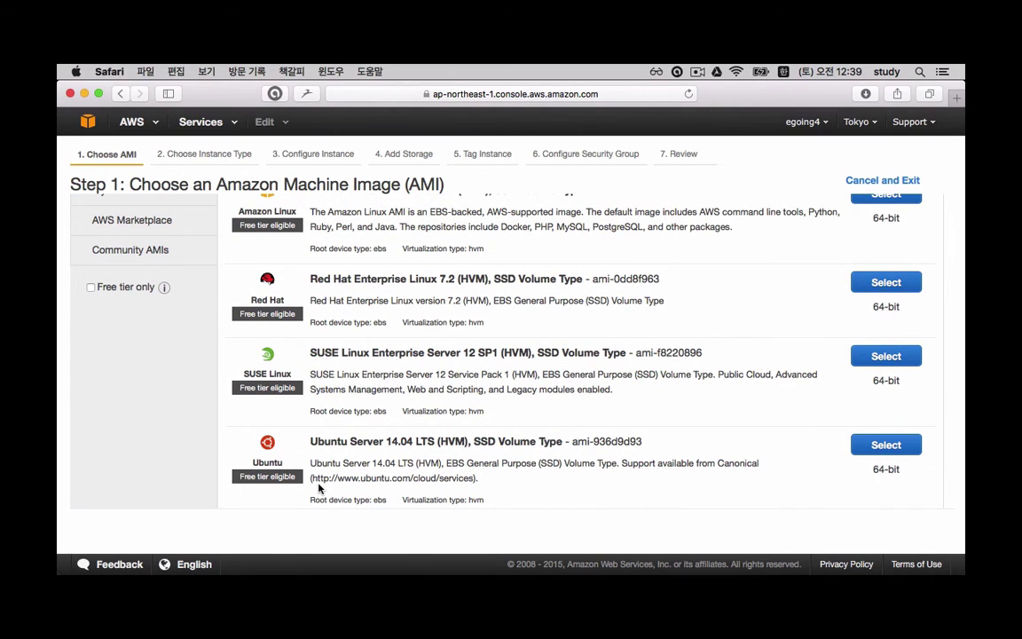
pyautogui.scroll(-8, 319, 487)
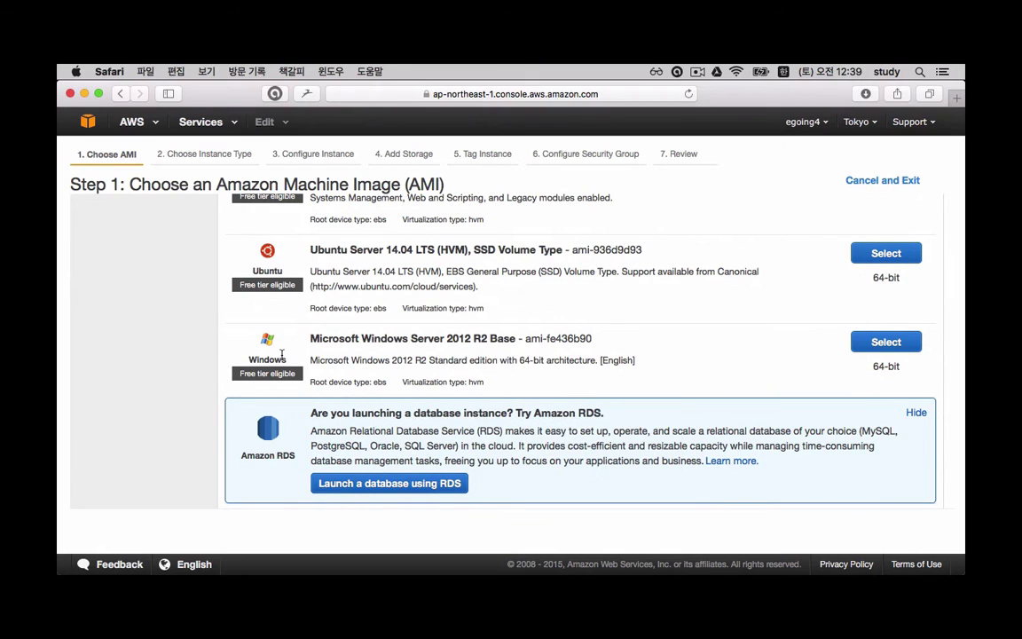
pyautogui.scroll(-1, 282, 354)
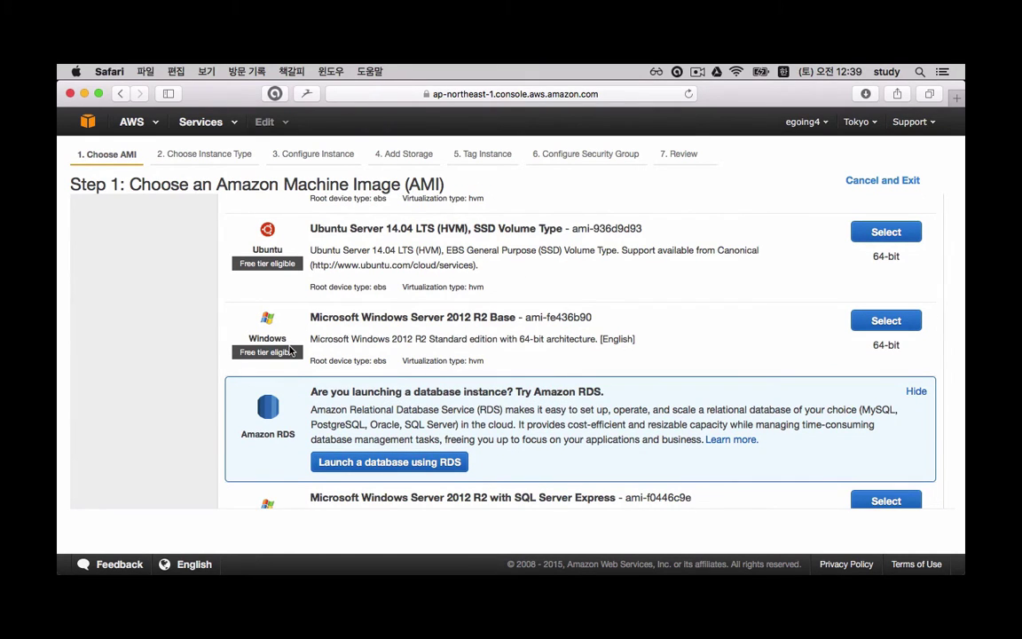
pyautogui.scroll(-1, 266, 320)
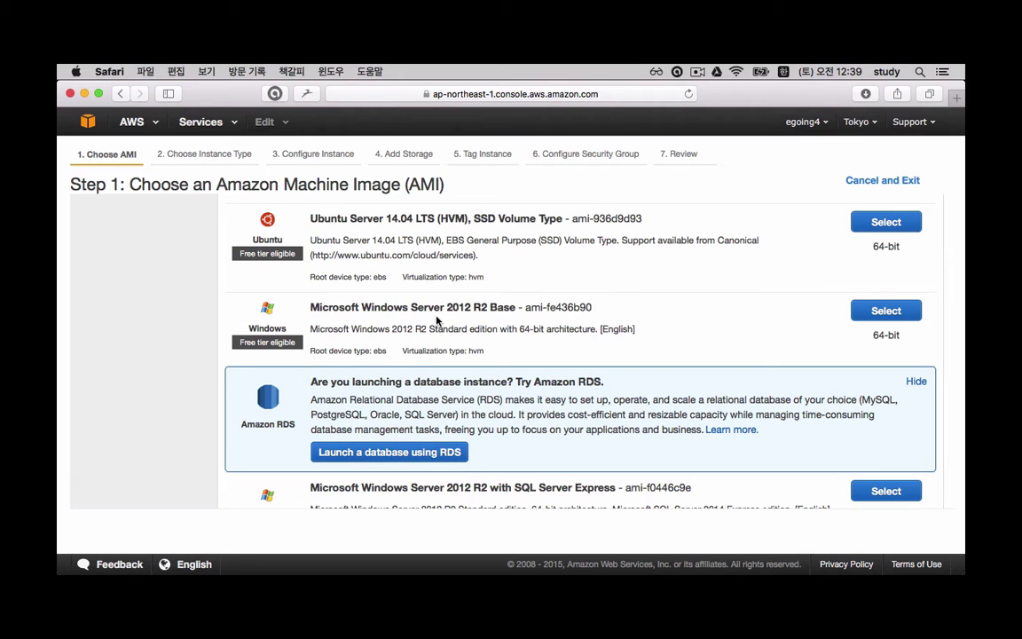
pyautogui.scroll(-3, 436, 321)
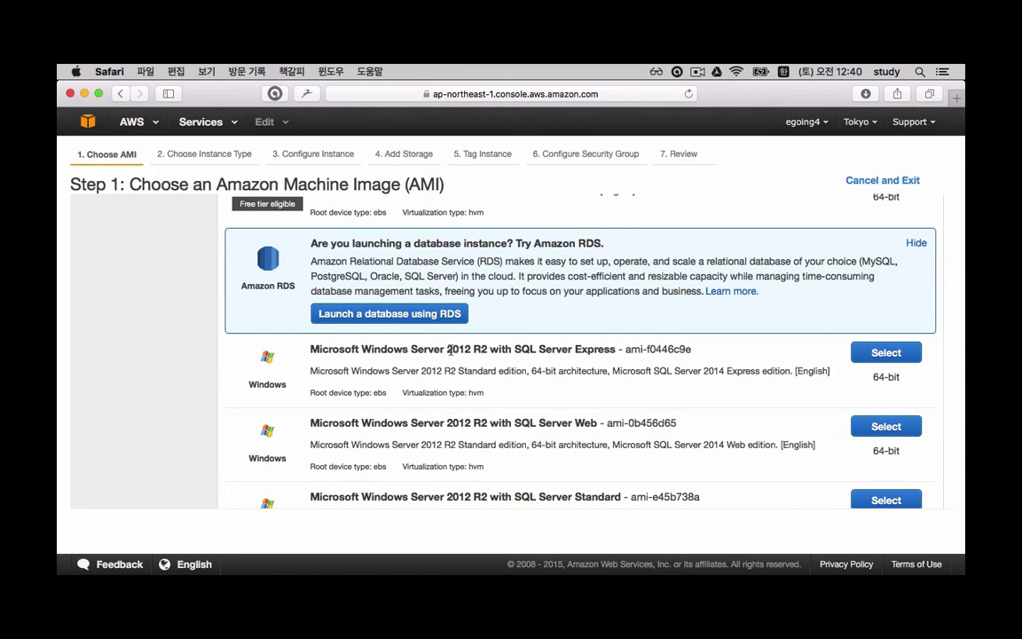
pyautogui.moveTo(513, 350); pyautogui.dragTo(615, 354)
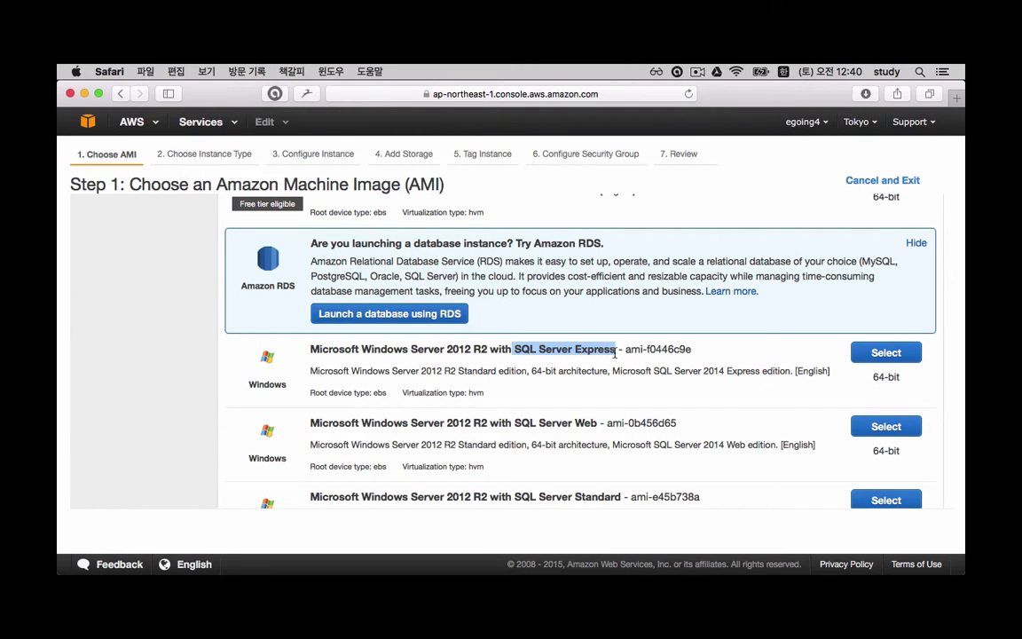
pyautogui.scroll(5, 615, 353)
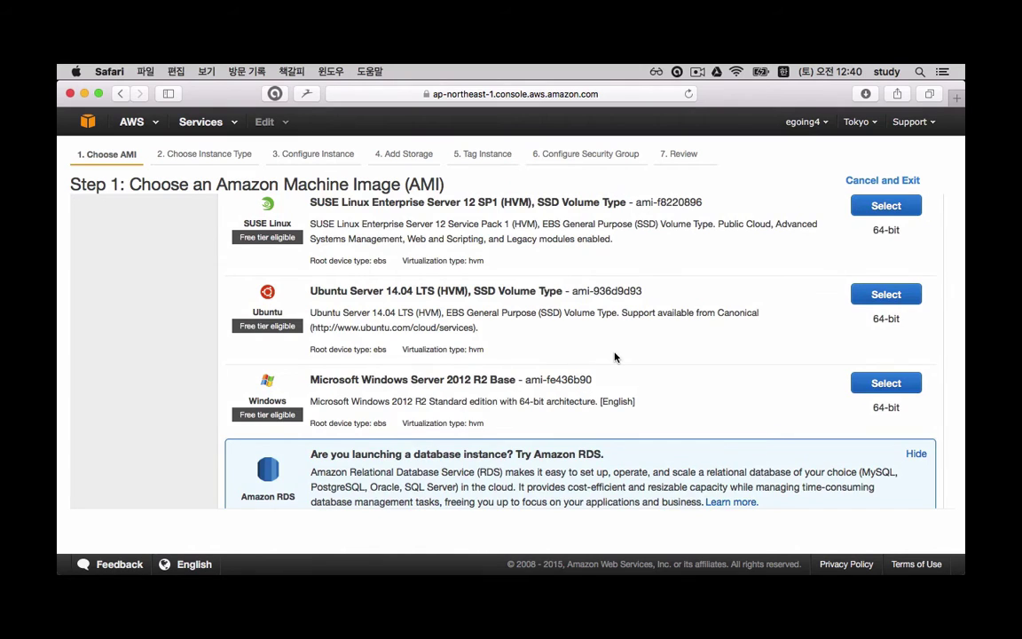
pyautogui.scroll(2, 614, 357)
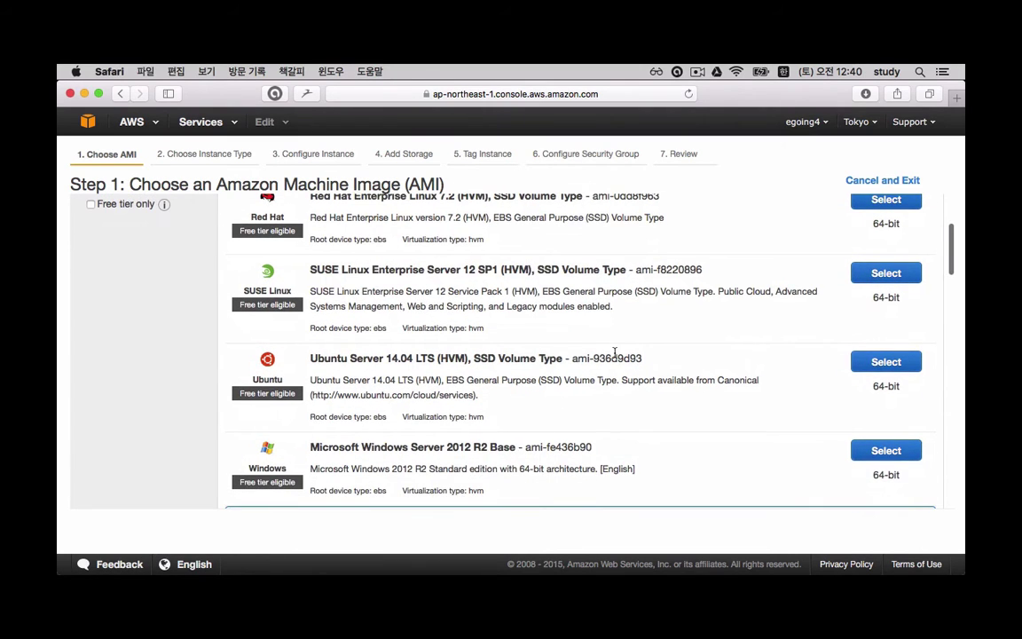
pyautogui.scroll(2, 614, 356)
pyautogui.scroll(2, 614, 356)
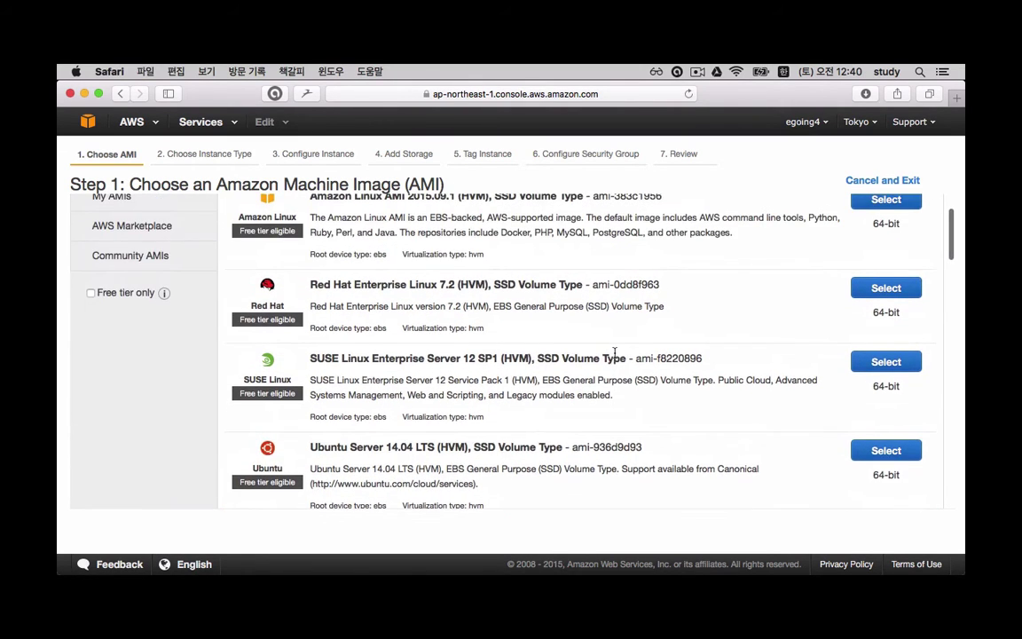
# Choose the Ubuntu Server 14.04 LTS (HVM), SSD Volume Type image for the new instance.
pyautogui.scroll(-4, 615, 357)
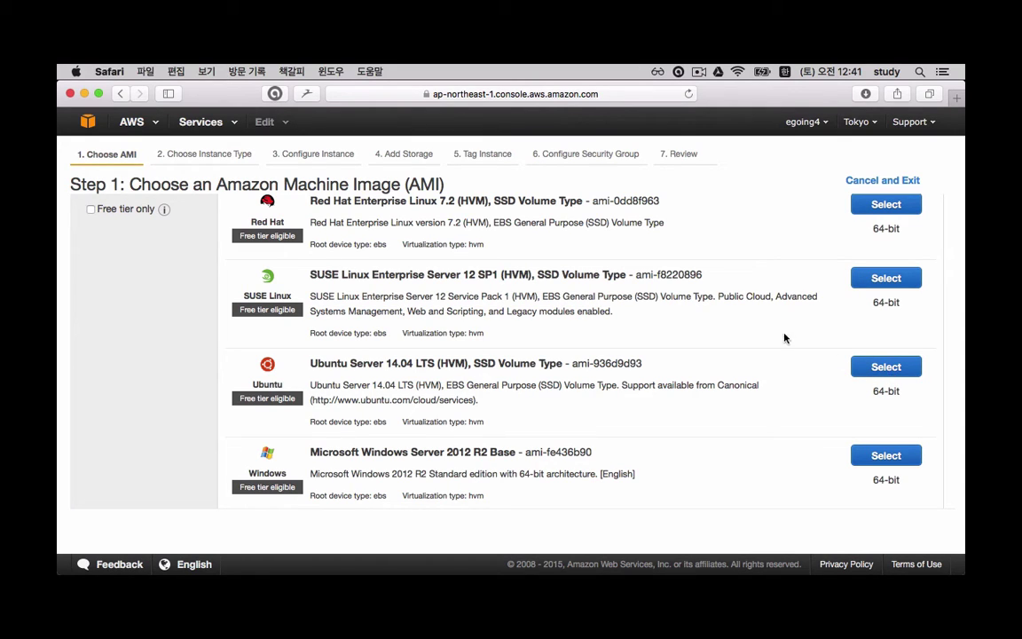
pyautogui.click(885, 367)
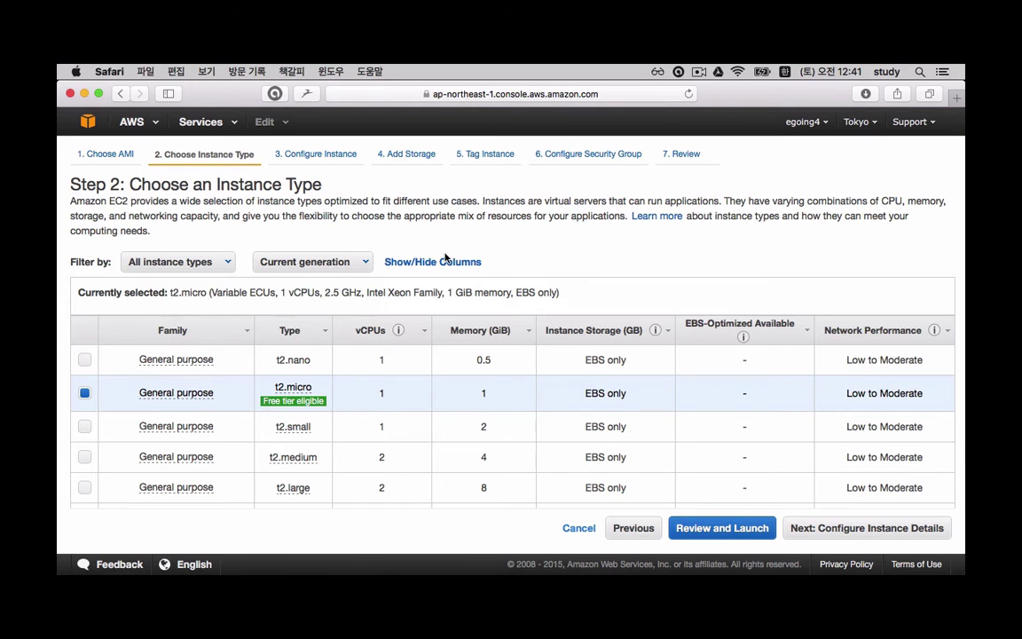
# Examine the instance type table, checking the type names, vCPU counts and which type is eligible for the free tier.
pyautogui.scroll(-2, 337, 299)
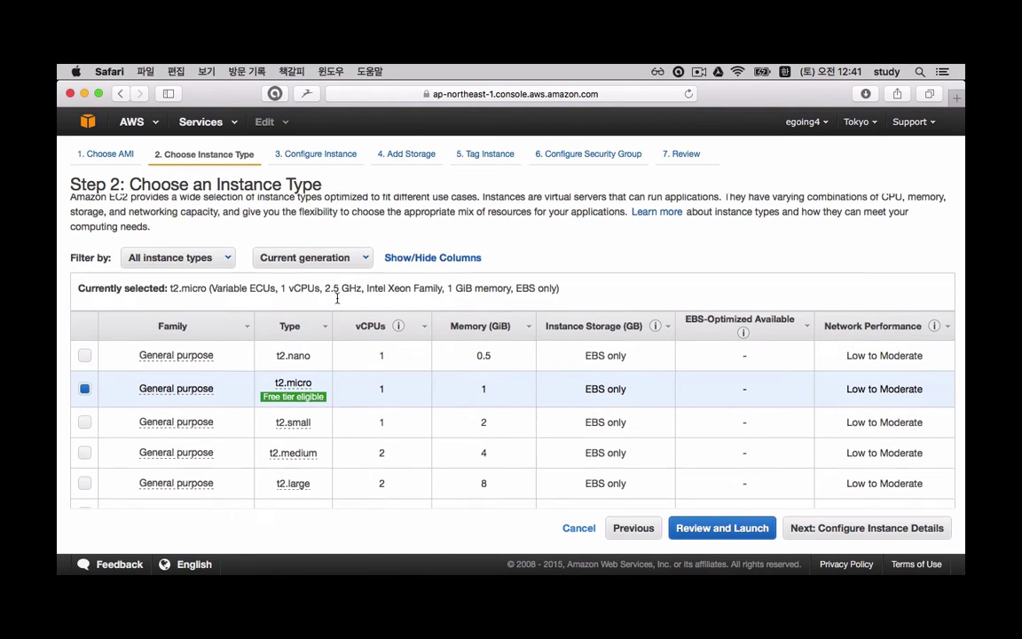
pyautogui.scroll(1, 283, 283)
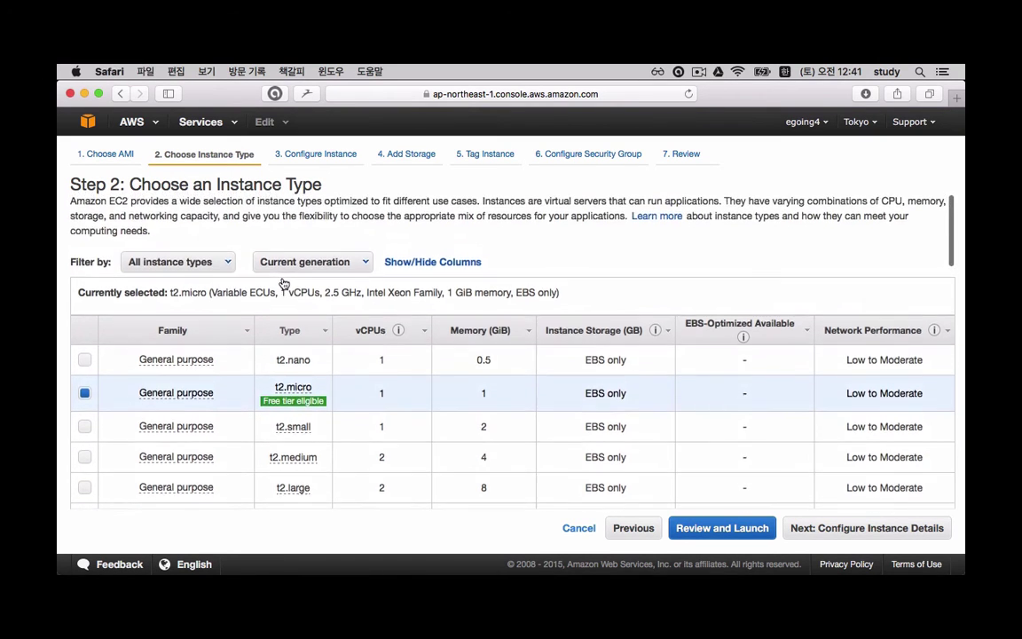
pyautogui.scroll(-3, 283, 283)
pyautogui.moveTo(265, 326)
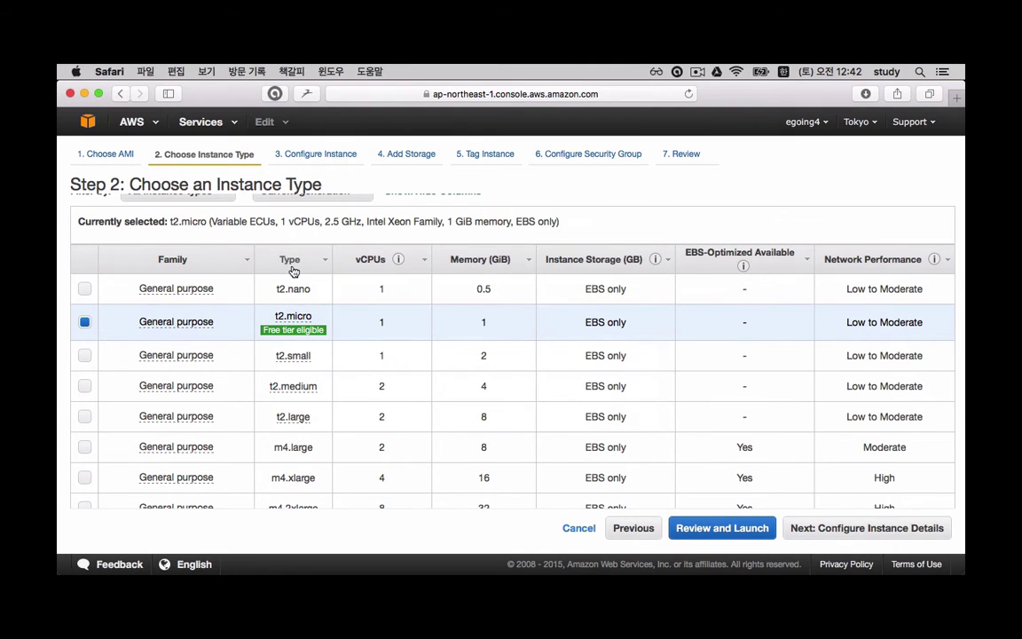
pyautogui.moveTo(298, 344)
pyautogui.moveTo(398, 258)
pyautogui.moveTo(293, 329)
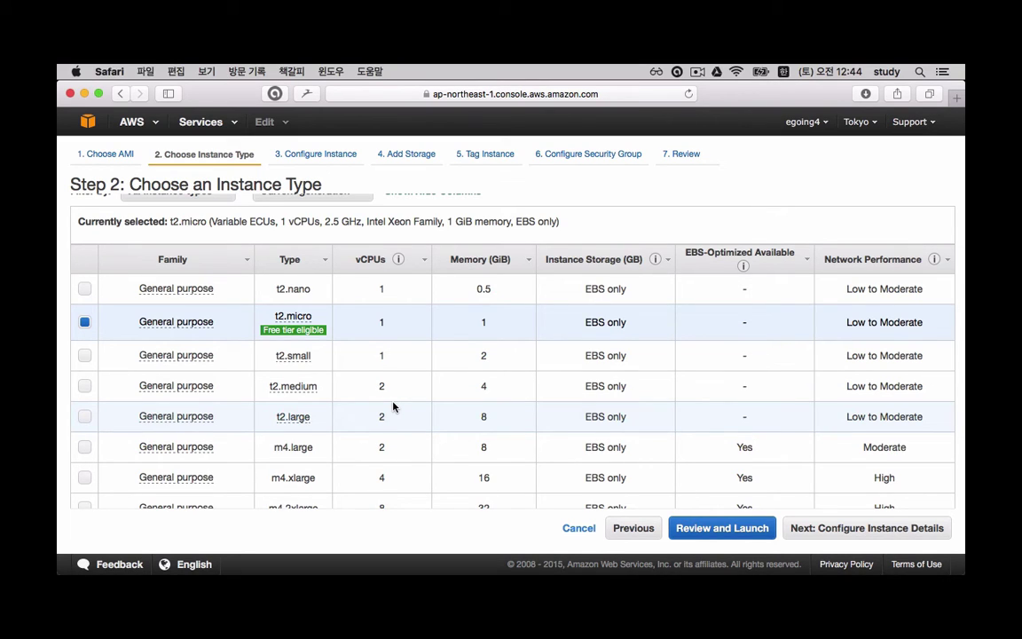
pyautogui.scroll(1, 512, 196)
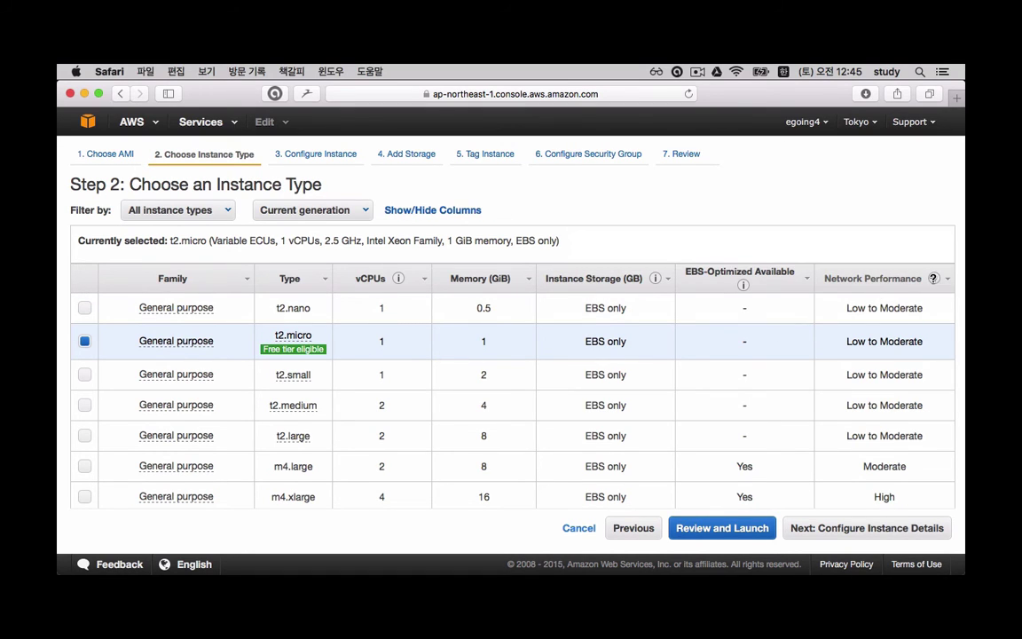
# Read the explanation of Network Performance and compare its levels across the t2, m4 and m3 instance types.
pyautogui.moveTo(934, 279)
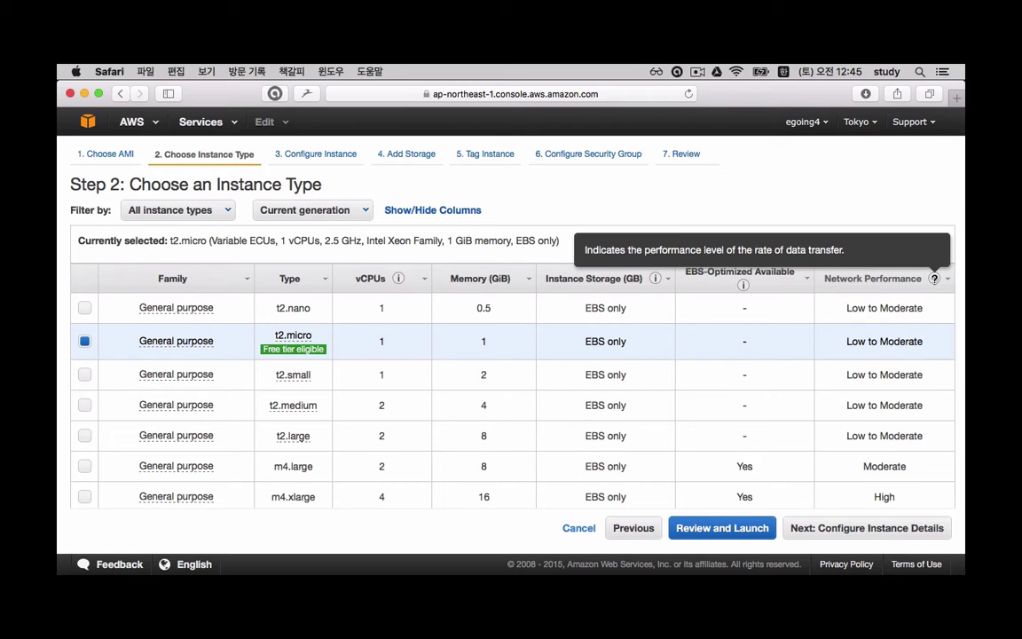
pyautogui.scroll(-2, 905, 373)
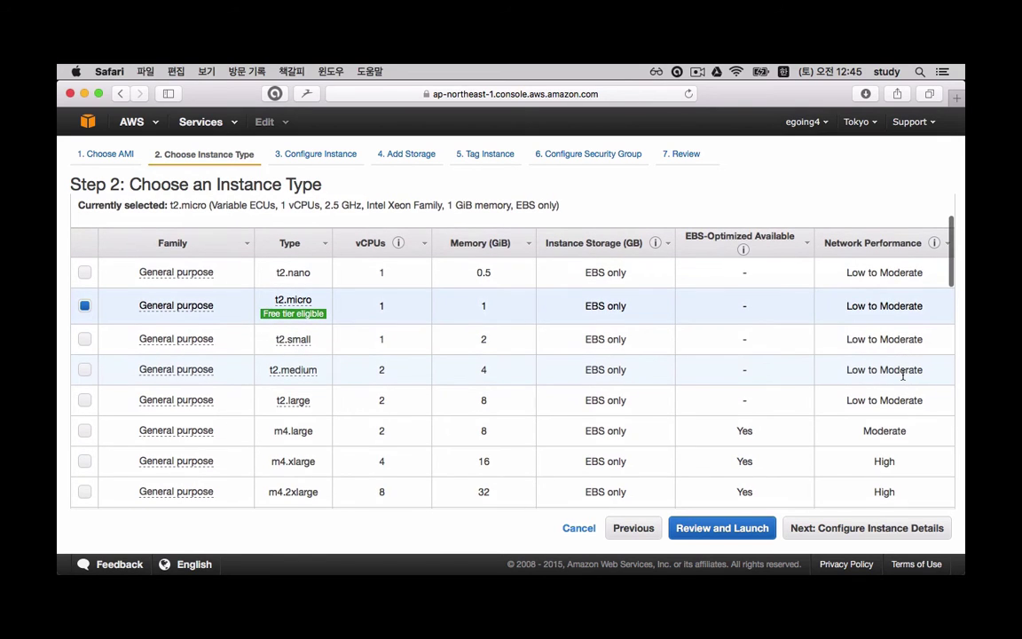
pyautogui.scroll(-5, 903, 375)
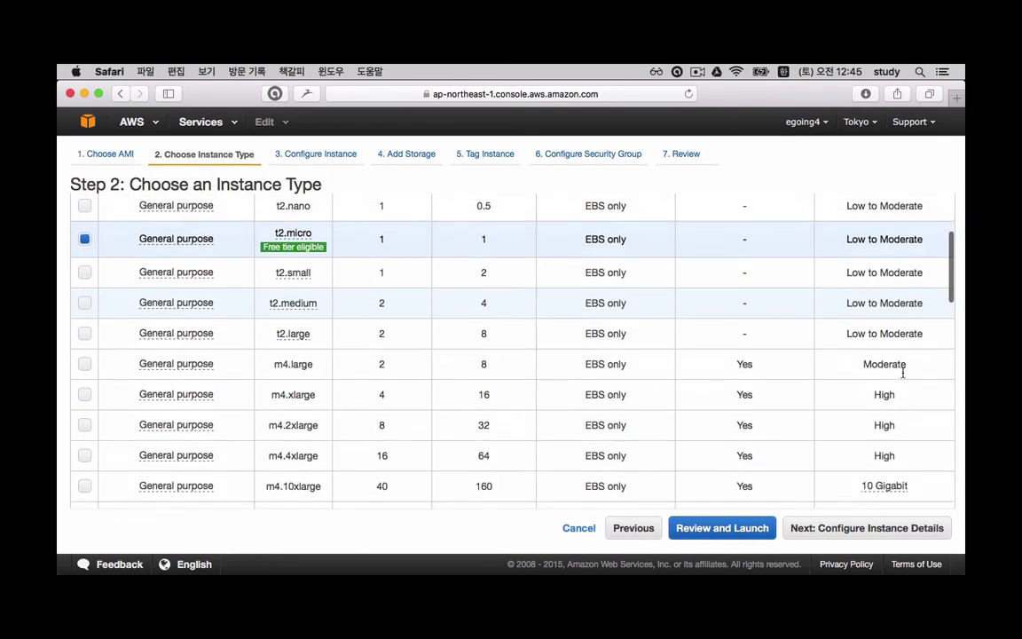
pyautogui.scroll(4, 902, 372)
pyautogui.scroll(1, 903, 373)
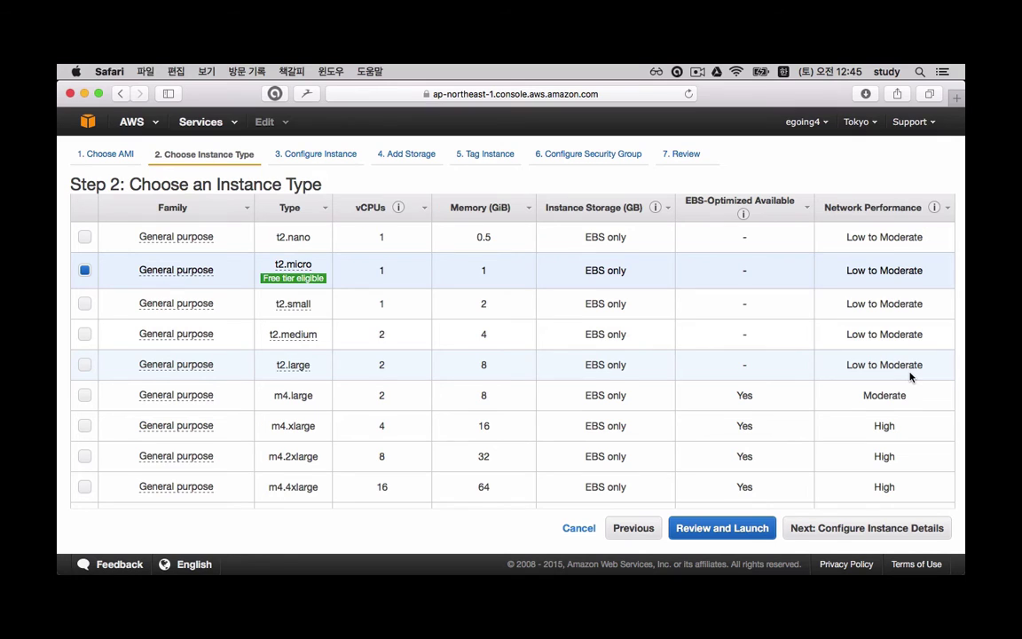
pyautogui.scroll(-3, 909, 377)
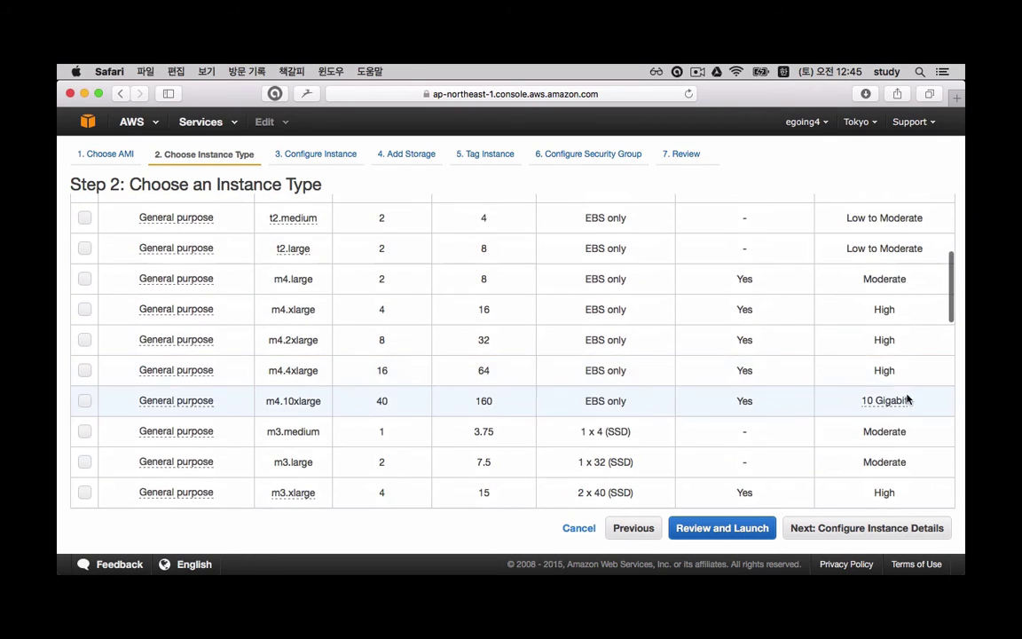
pyautogui.moveTo(893, 401)
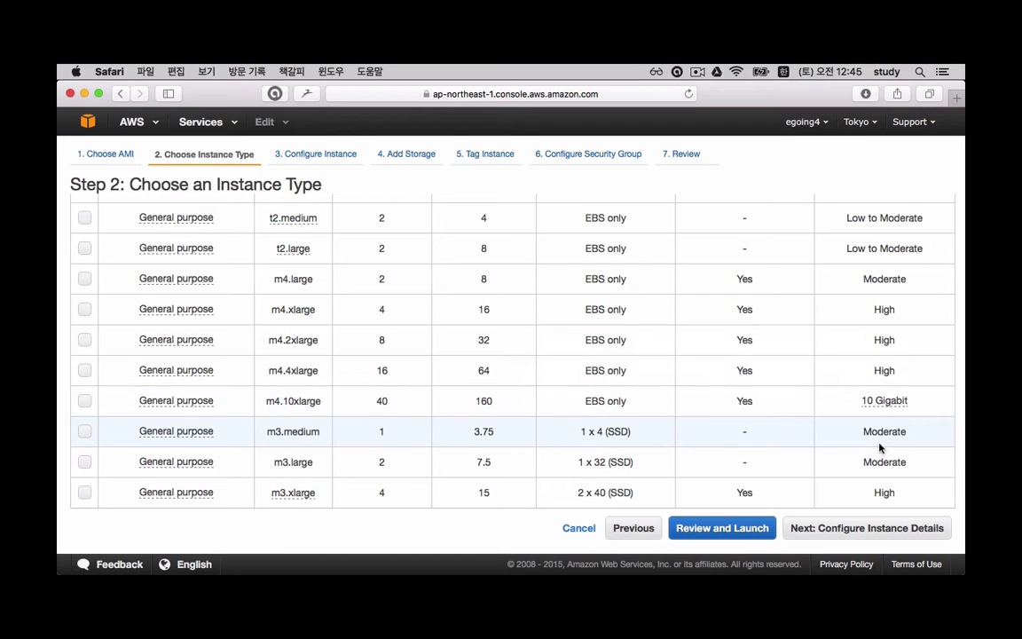
pyautogui.scroll(-5, 937, 355)
pyautogui.scroll(10, 941, 392)
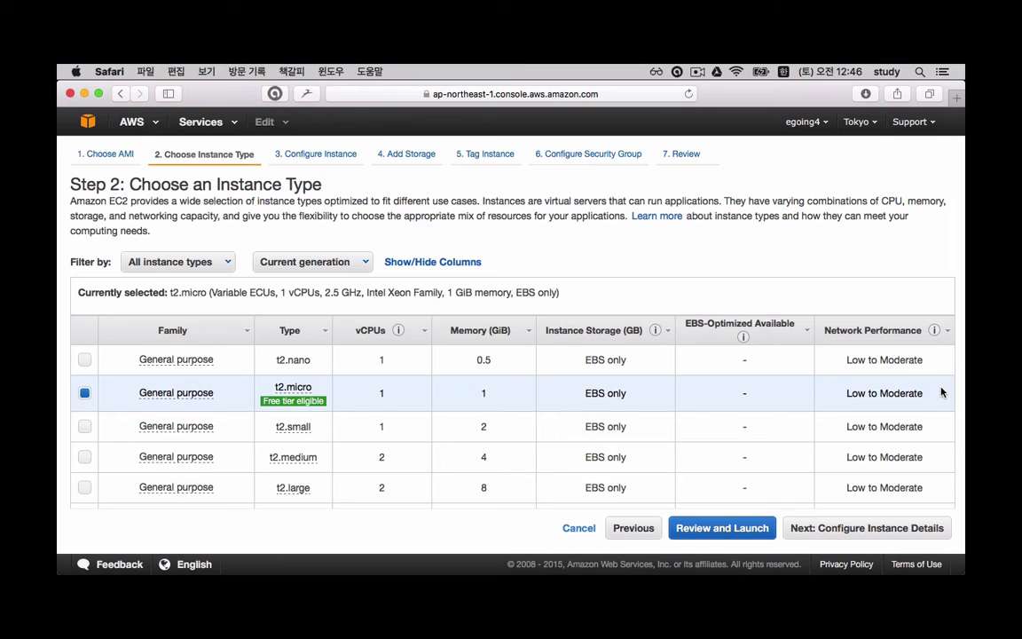
# Compare the general purpose t2, m4 and m3 types with the compute optimized c4 types by vCPUs and memory.
pyautogui.scroll(-3, 336, 407)
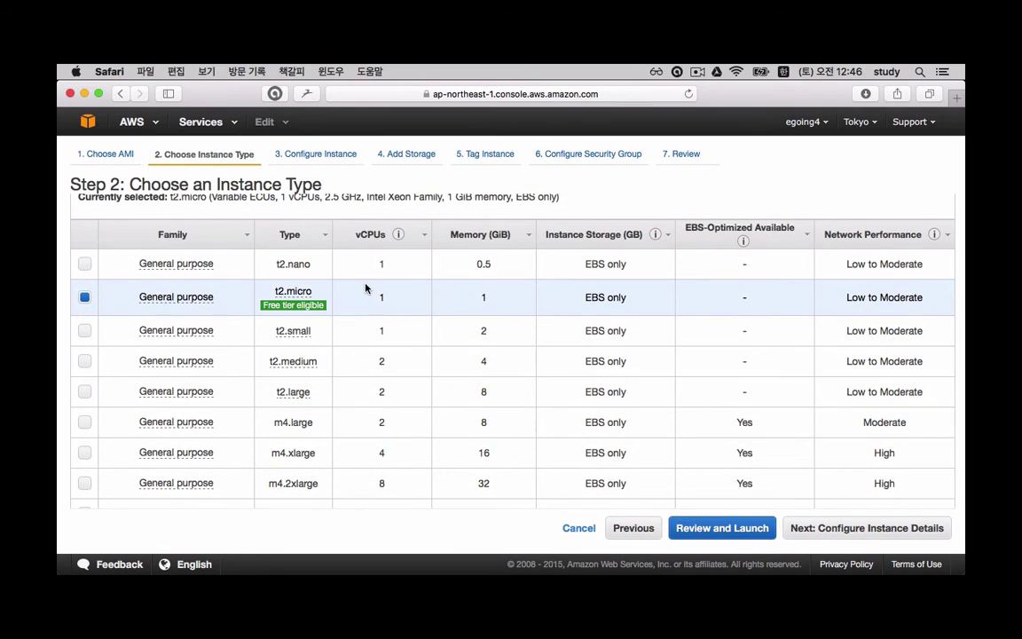
pyautogui.scroll(-6, 365, 286)
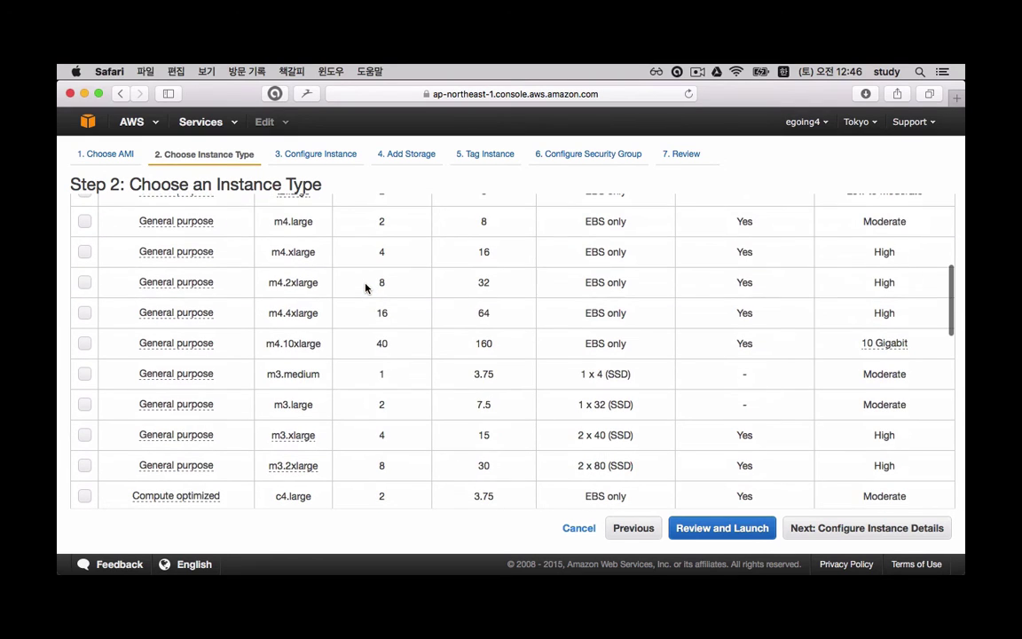
pyautogui.scroll(-4, 364, 287)
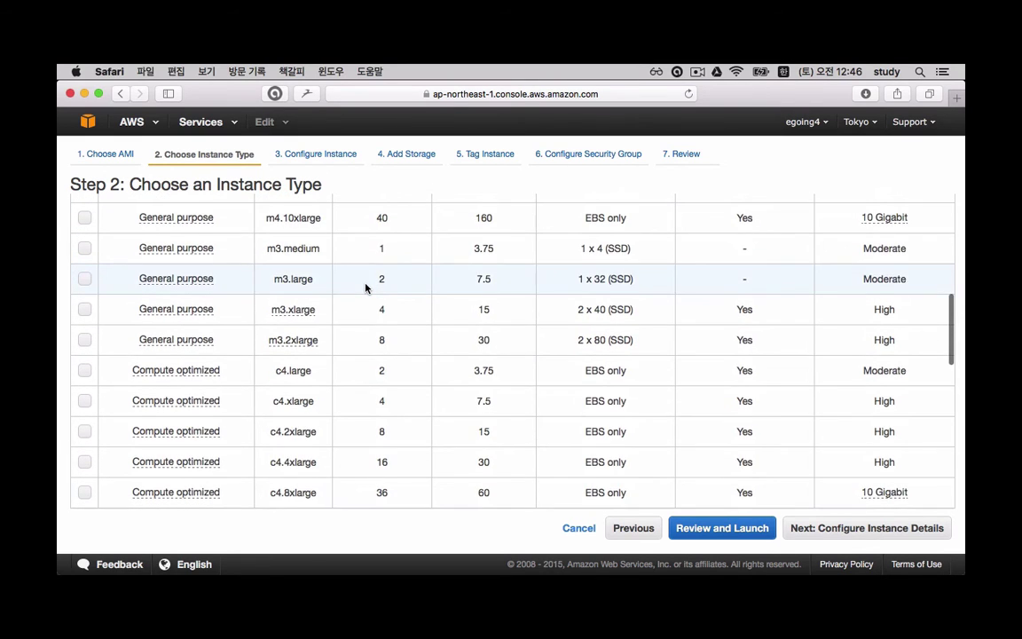
pyautogui.scroll(3, 365, 286)
pyautogui.scroll(3, 365, 286)
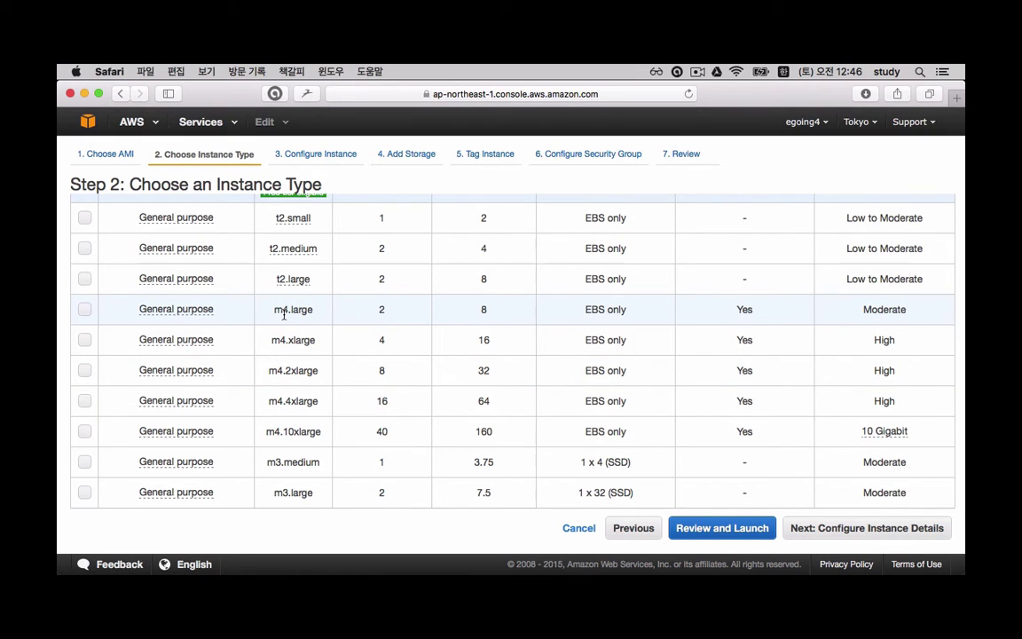
pyautogui.scroll(-8, 290, 426)
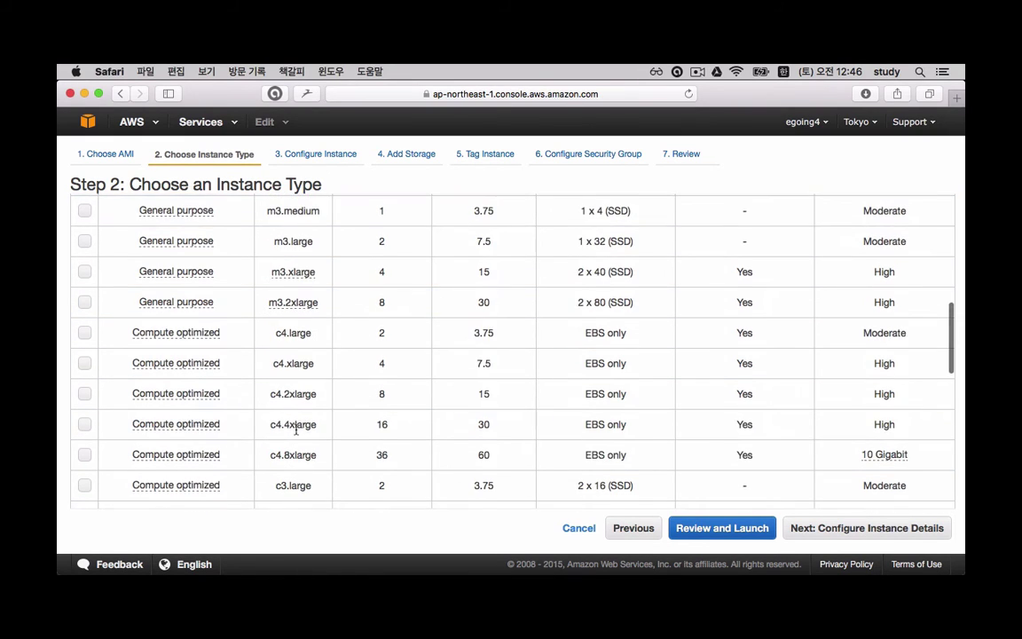
pyautogui.scroll(4, 289, 444)
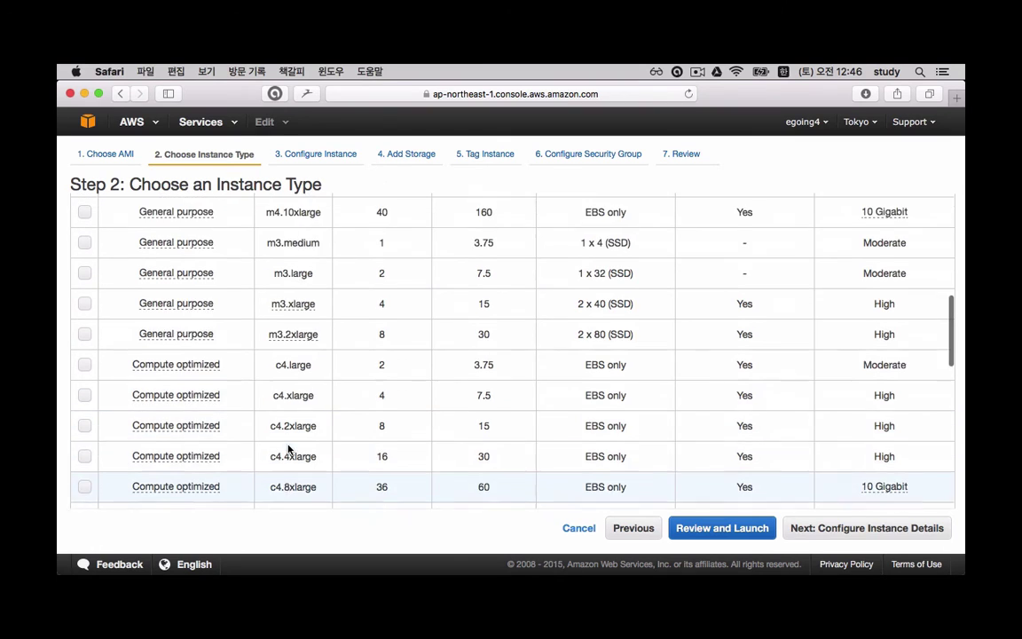
pyautogui.scroll(2, 289, 449)
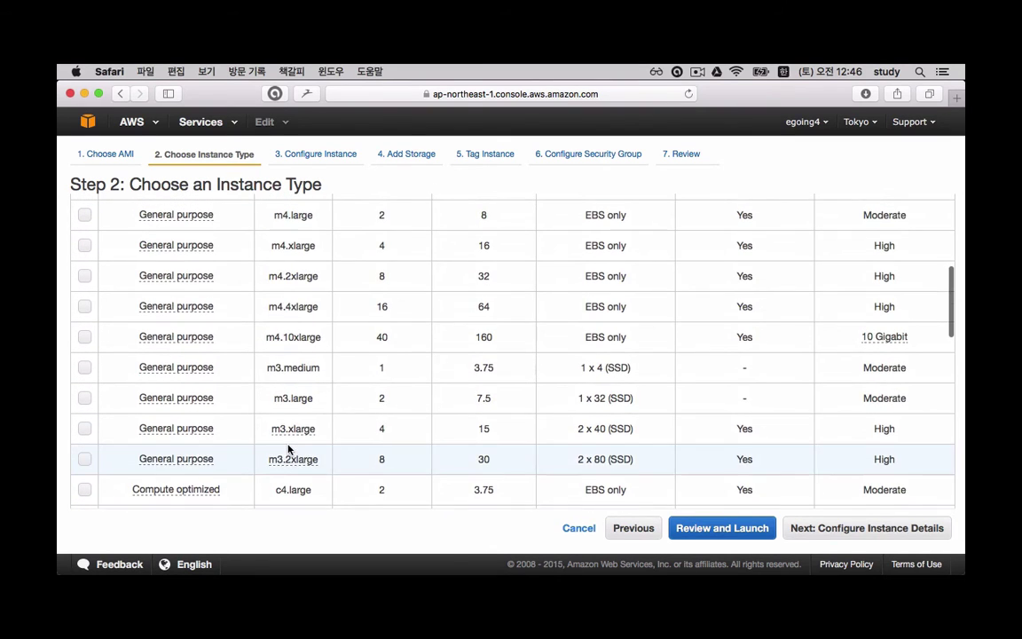
pyautogui.scroll(-1, 288, 450)
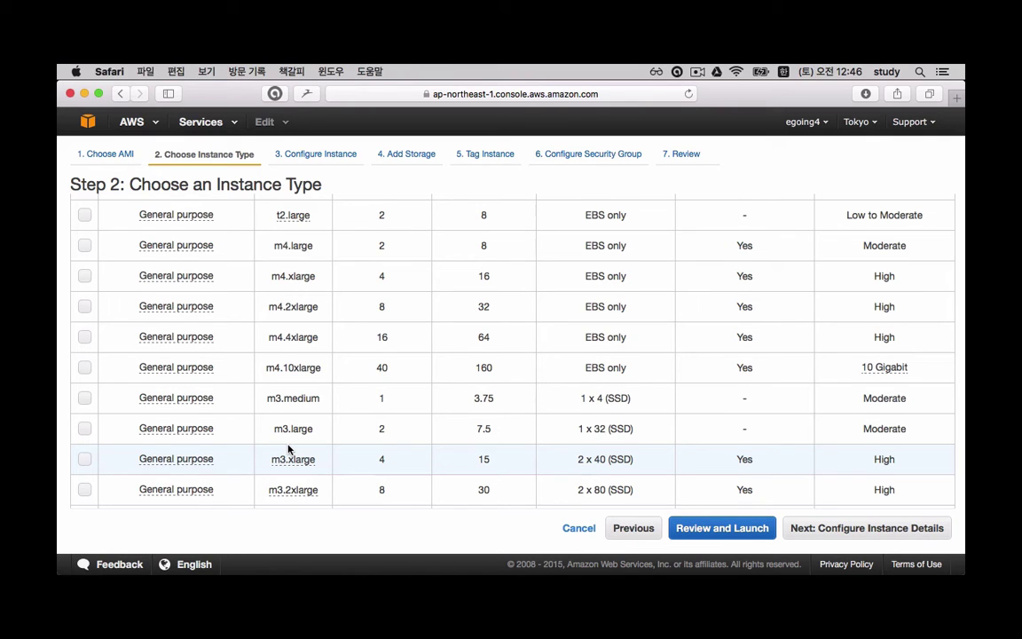
pyautogui.scroll(-4, 288, 450)
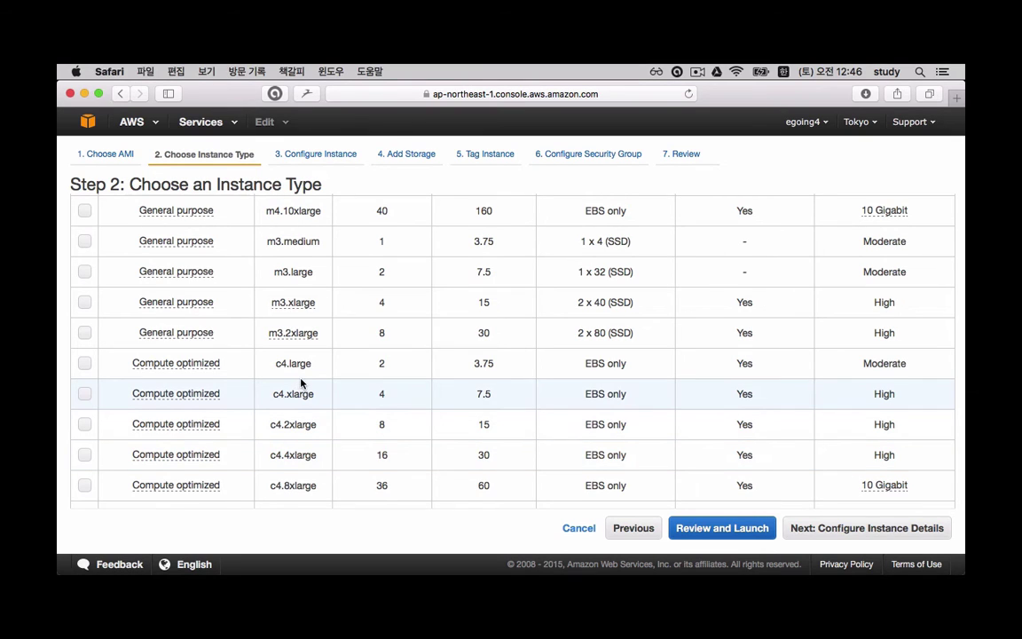
# Read the description of the General purpose family in the instance type table.
pyautogui.scroll(2, 304, 383)
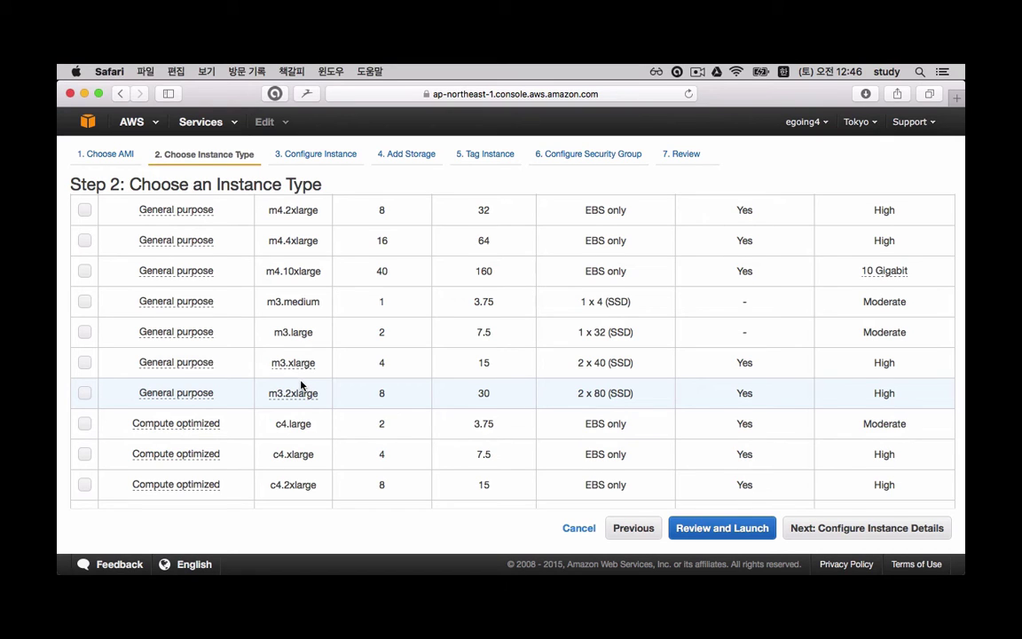
pyautogui.scroll(3, 177, 320)
pyautogui.scroll(5, 202, 302)
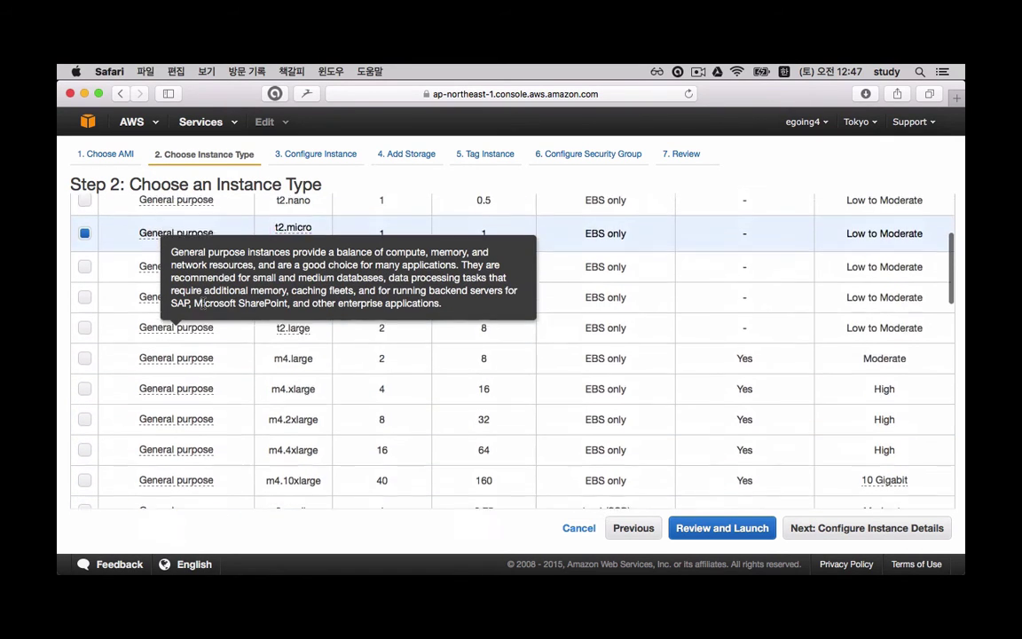
pyautogui.scroll(2, 182, 337)
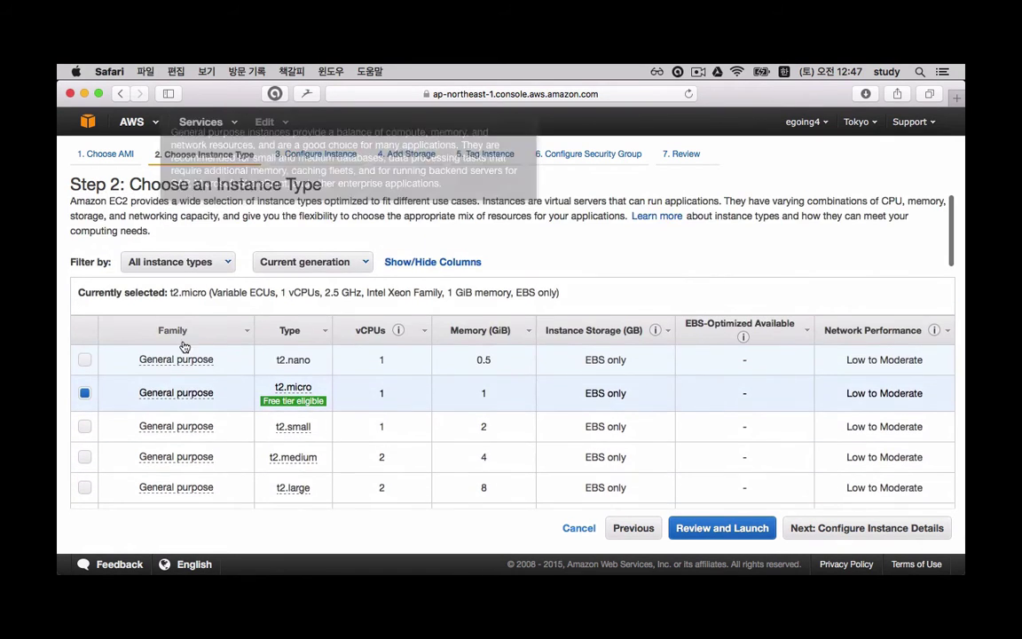
# Examine the Compute optimized, GPU, Memory optimized and Storage optimized families in the table, and recheck the free-tier-eligible t2.micro type.
pyautogui.scroll(-3, 187, 347)
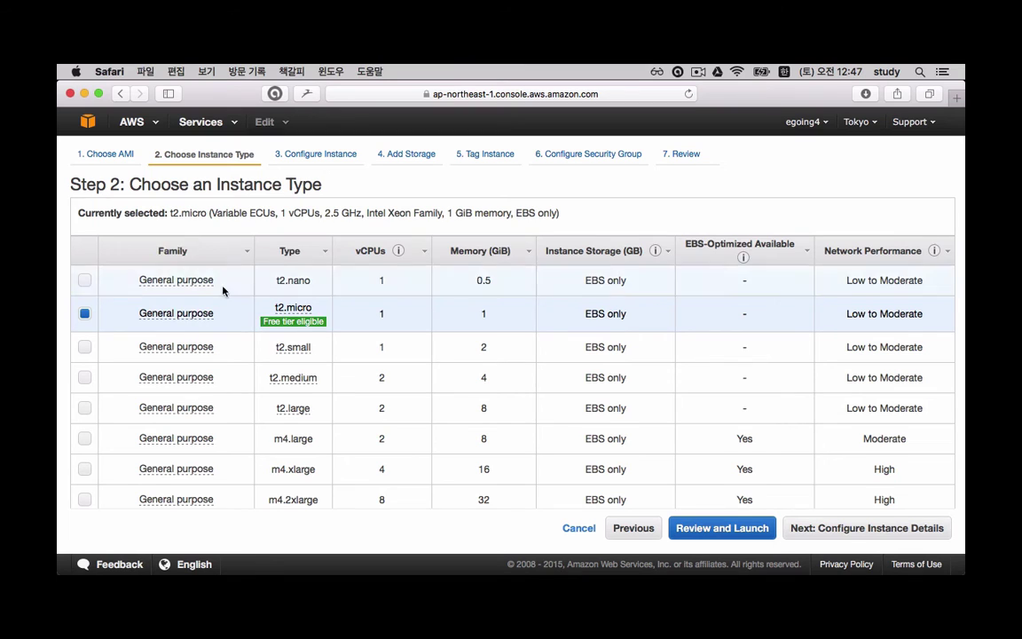
pyautogui.scroll(-10, 242, 337)
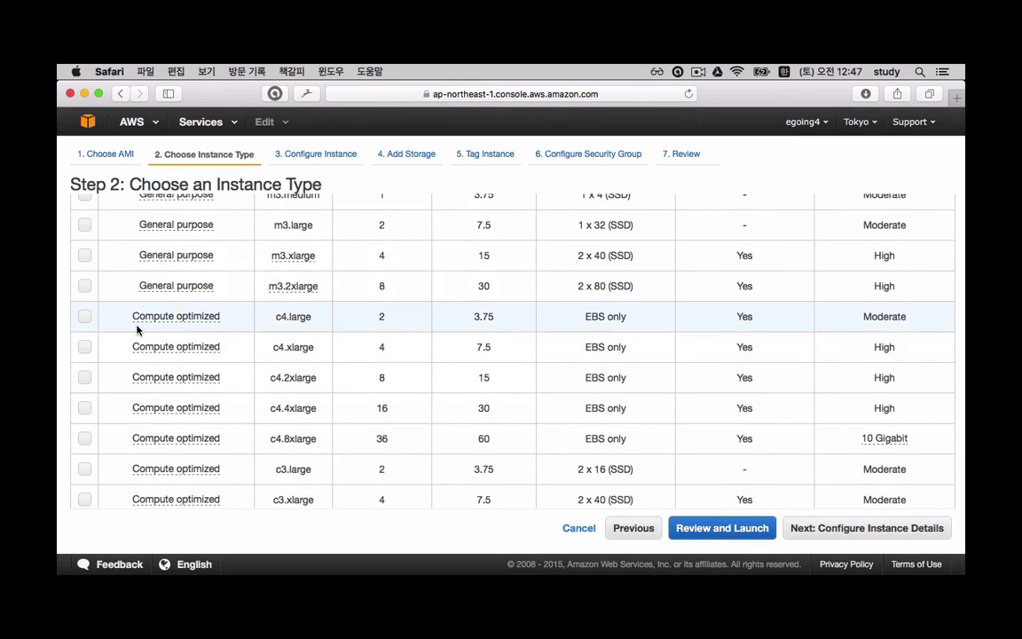
pyautogui.scroll(-5, 302, 339)
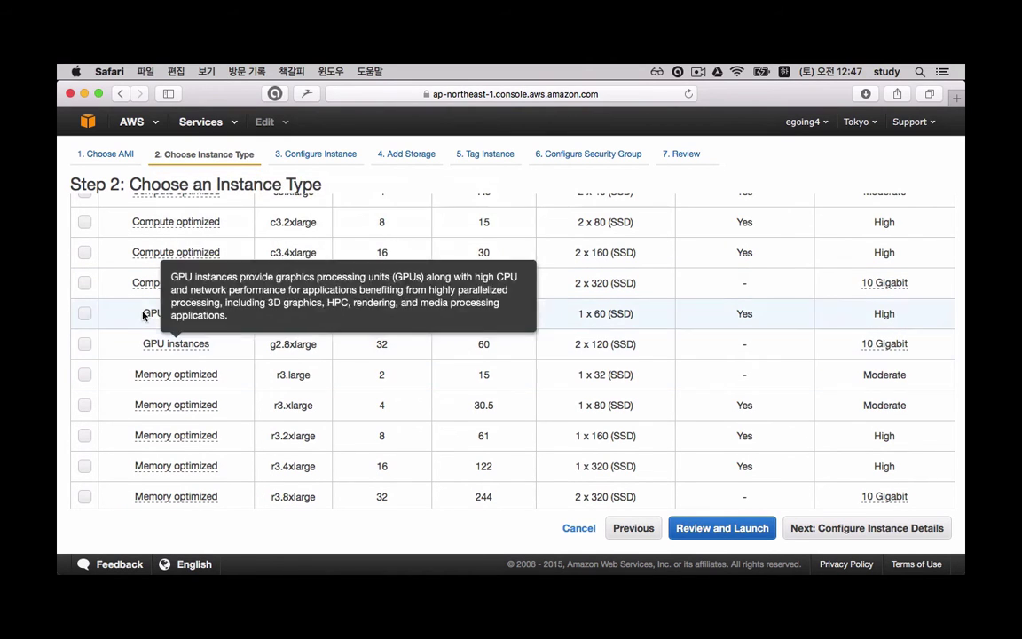
pyautogui.scroll(-3, 246, 306)
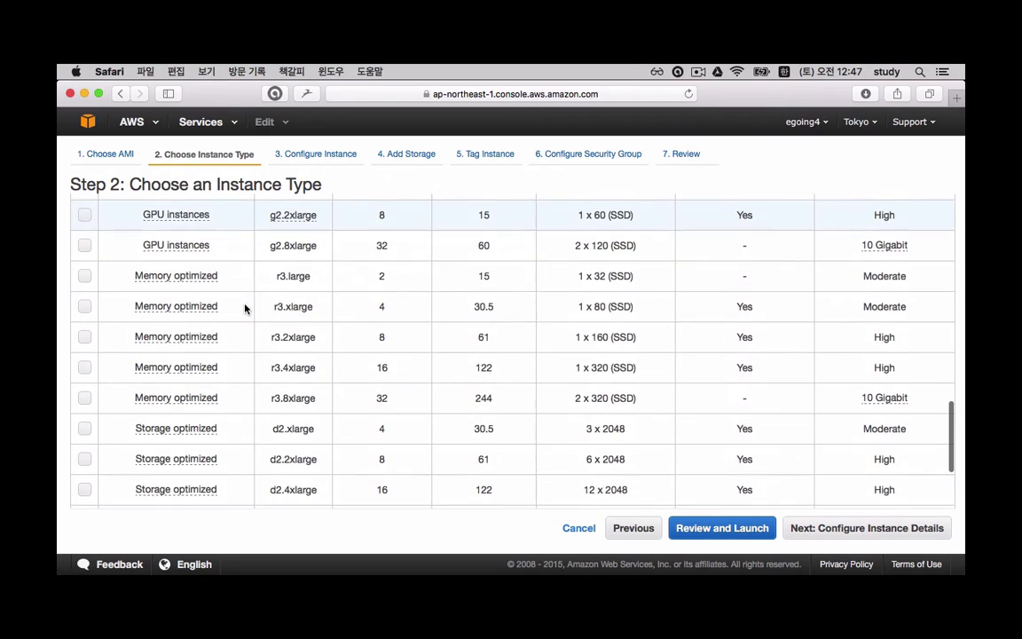
pyautogui.scroll(-3, 205, 365)
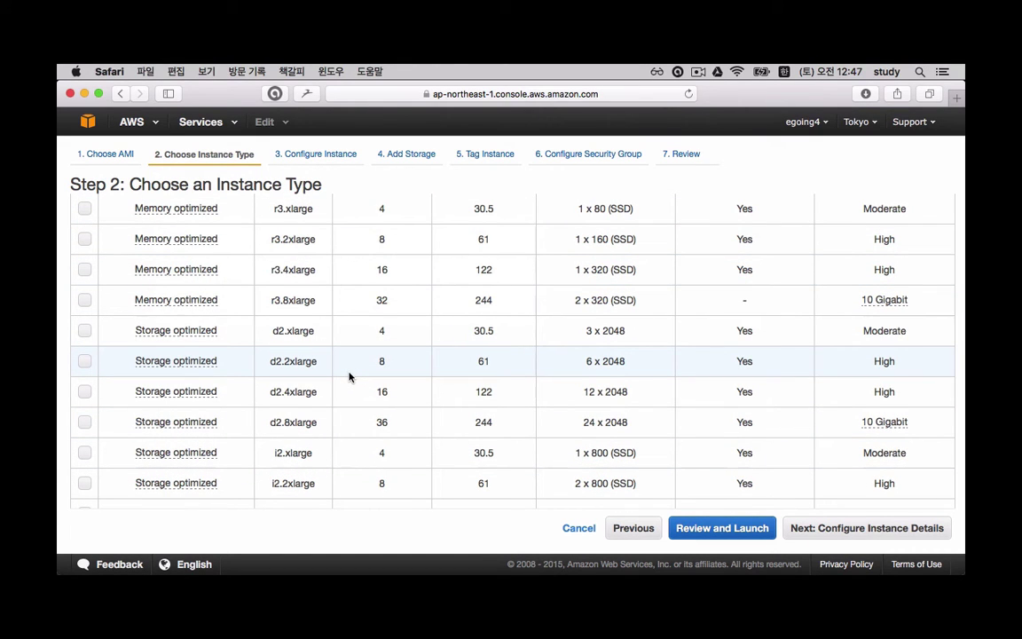
pyautogui.scroll(-2, 348, 377)
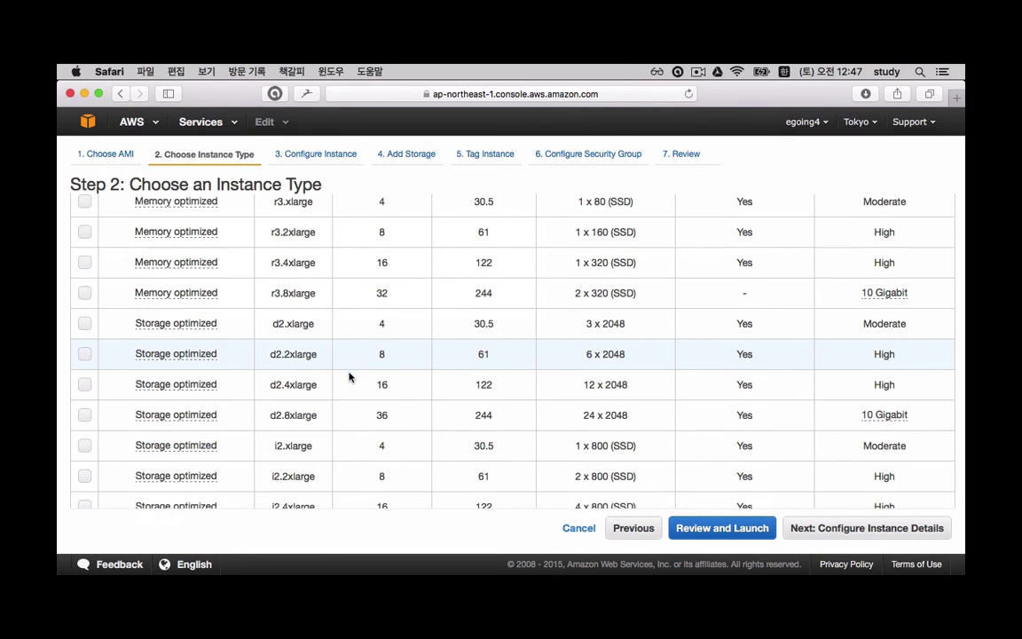
pyautogui.scroll(10, 348, 377)
pyautogui.scroll(5, 349, 377)
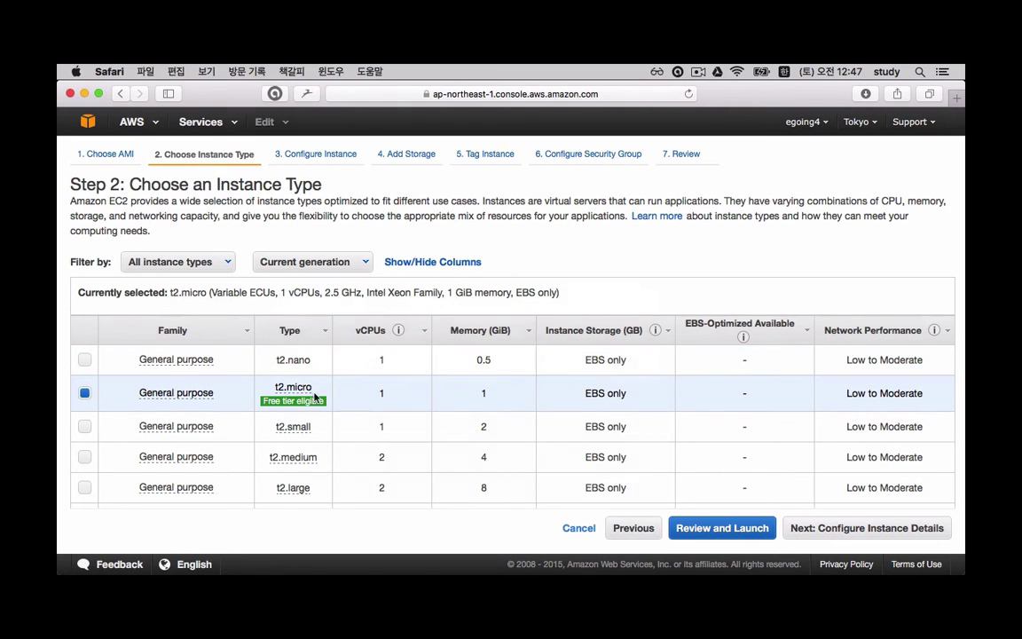
pyautogui.moveTo(310, 381)
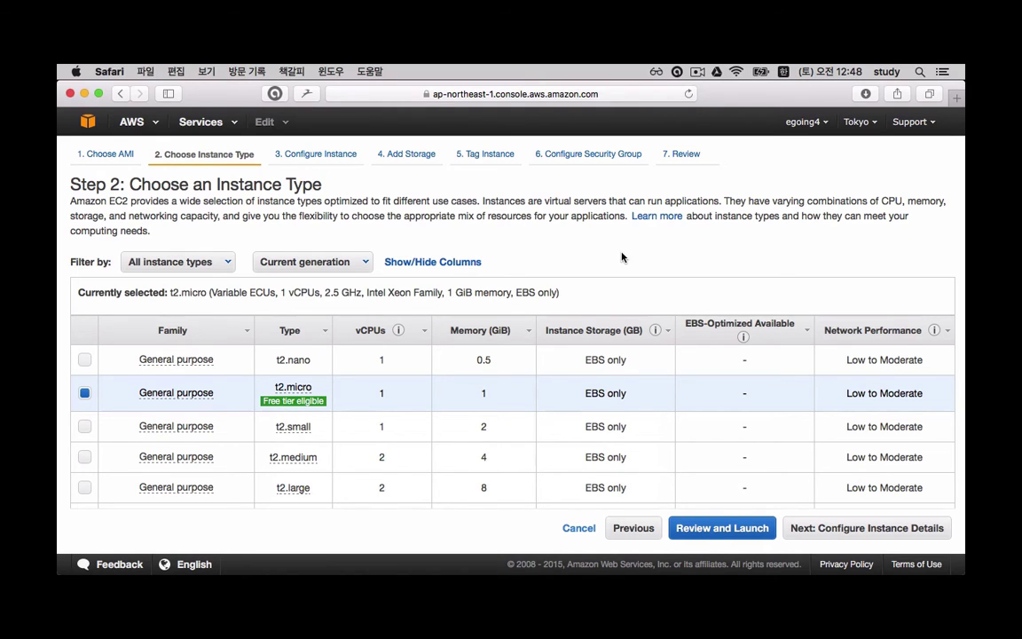
# Search the web for "aws ec2 price" in a new browser tab and open the Korean Amazon EC2 pricing page on aws.amazon.com.
pyautogui.press('super+shift+t')
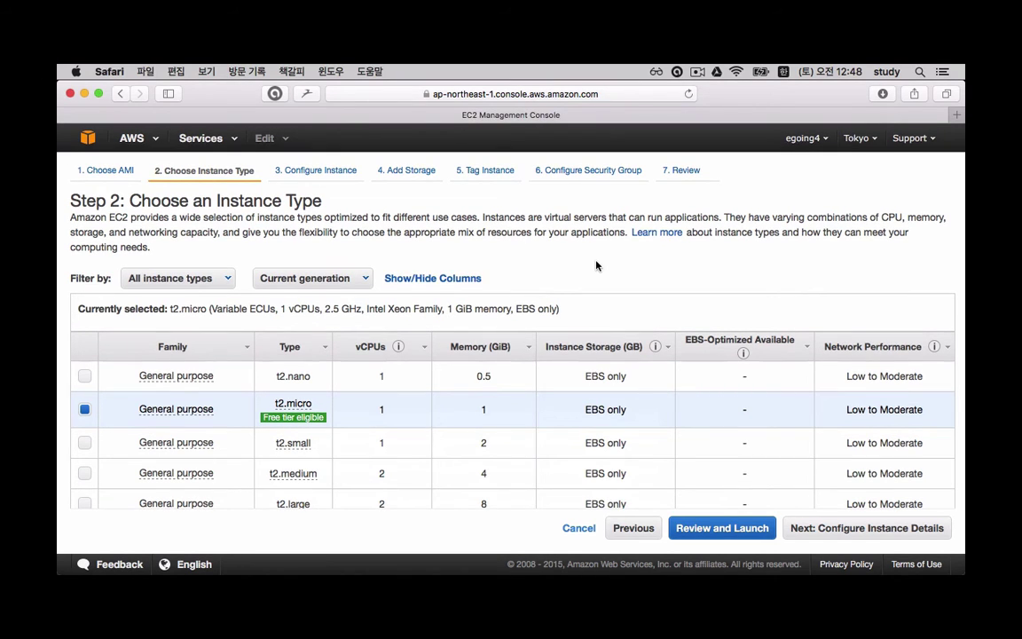
pyautogui.press('super+t')
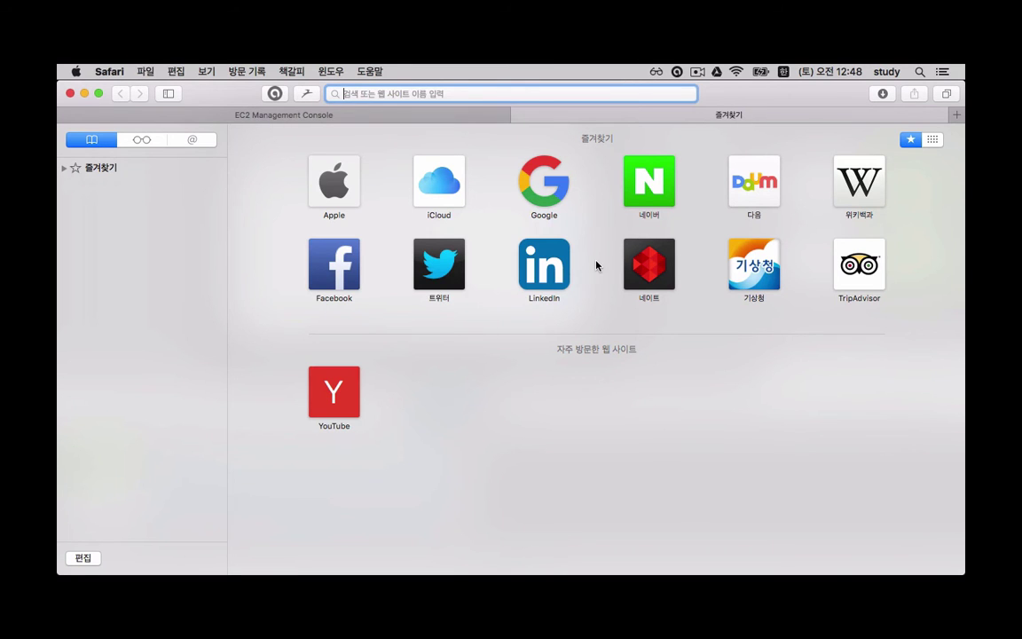
pyautogui.hotkey('ctrl', 'space')
pyautogui.write('aws')
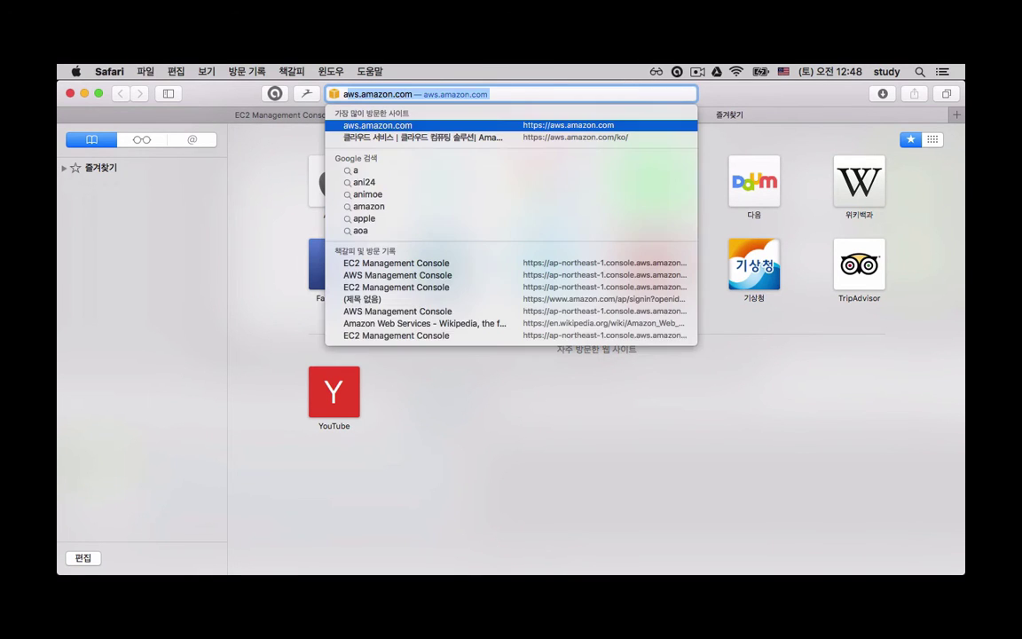
pyautogui.write(' ec')
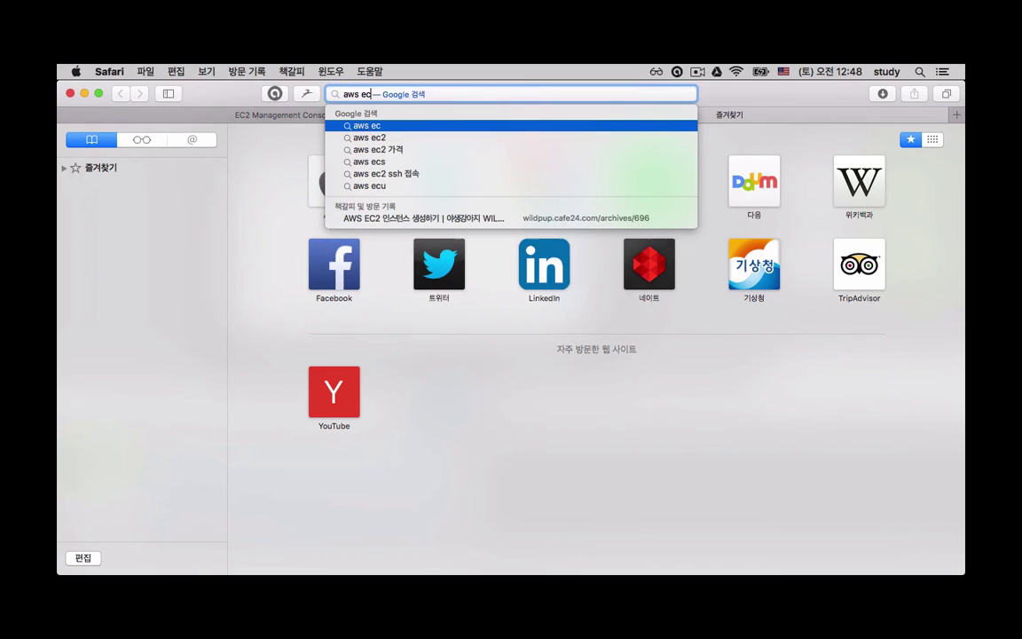
pyautogui.write('2 price')
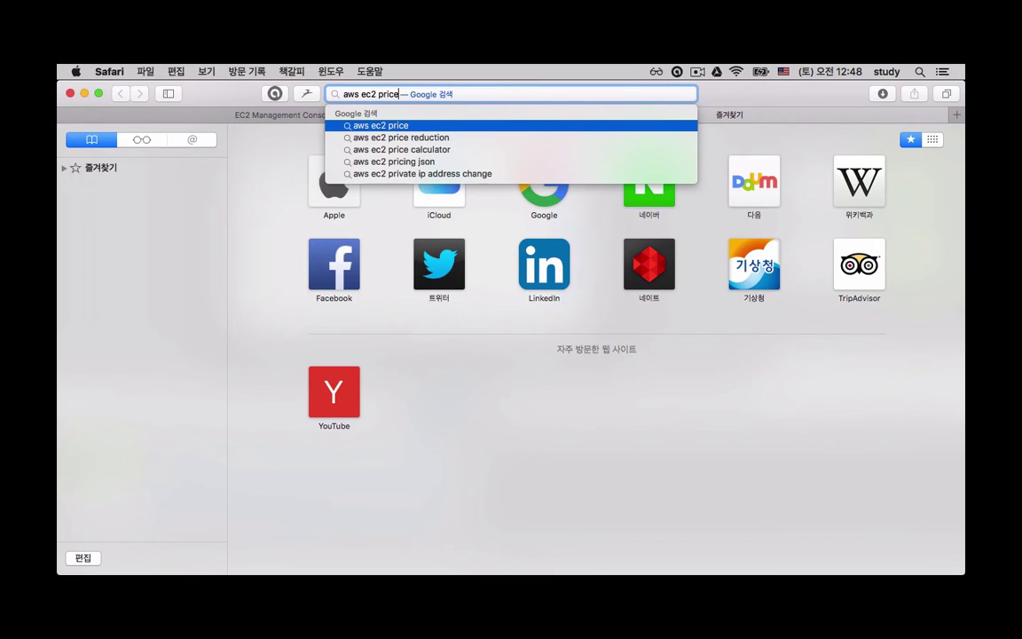
pyautogui.press('Return')
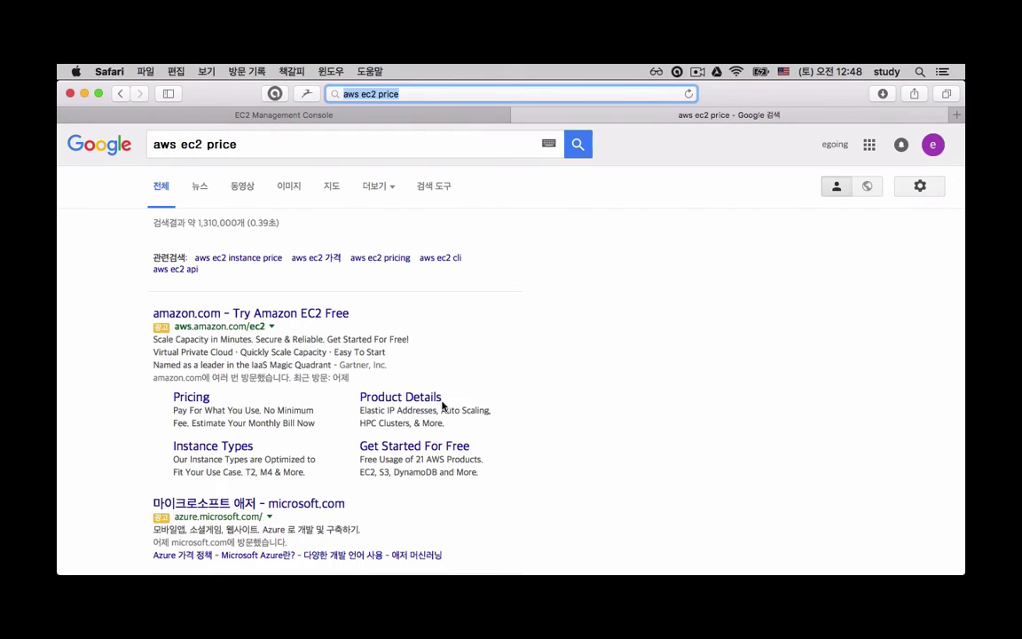
pyautogui.scroll(-5, 593, 356)
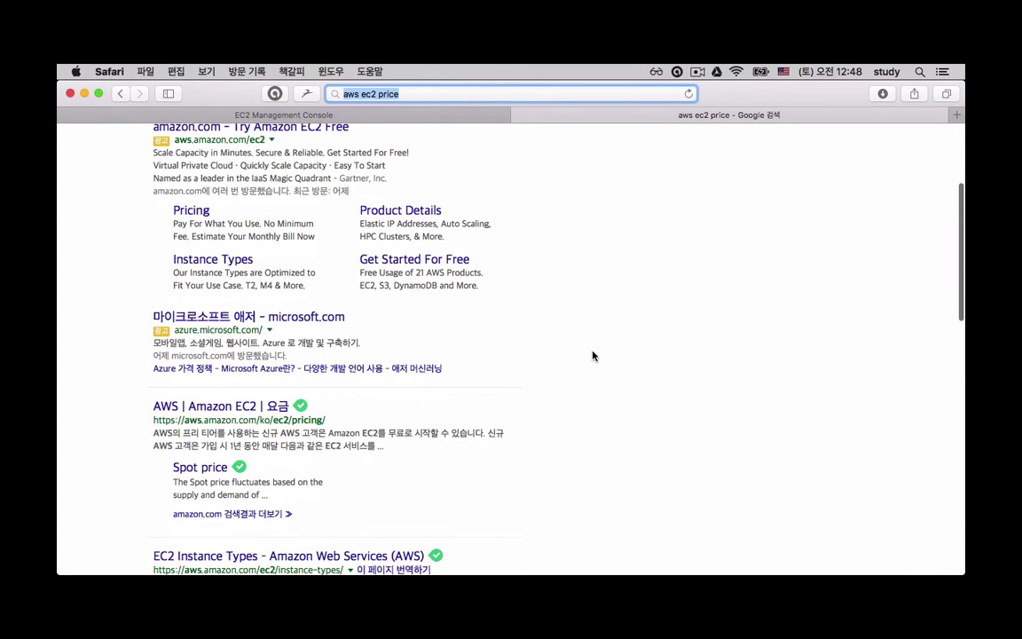
pyautogui.click(275, 408)
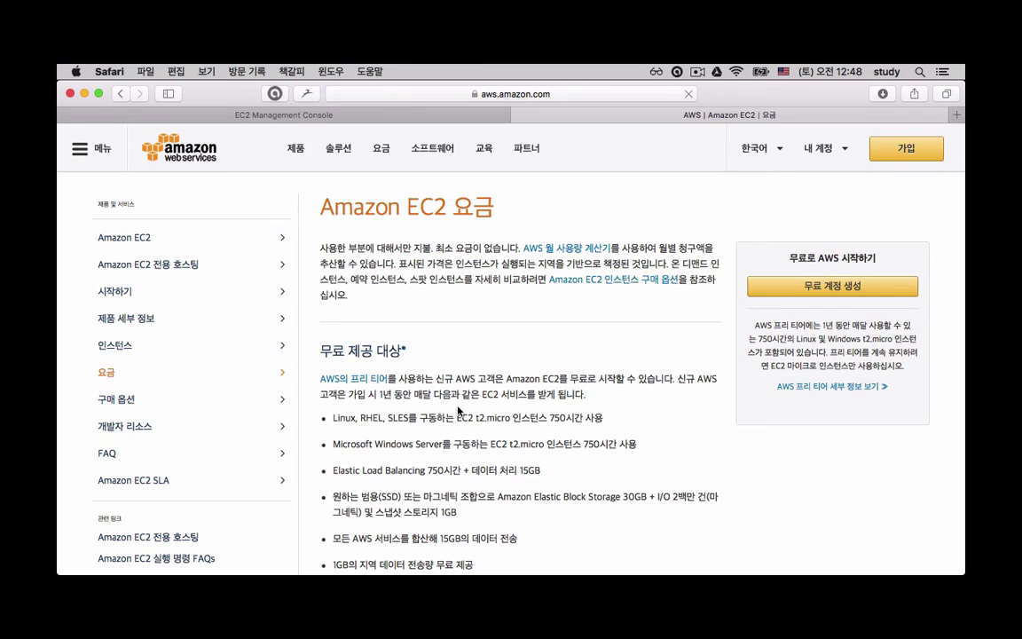
# Read the free tier section of the Amazon EC2 pricing page, checking the monthly t2.micro hours and storage allowances.
pyautogui.scroll(-1, 459, 410)
pyautogui.scroll(1, 458, 410)
pyautogui.moveTo(760, 153)
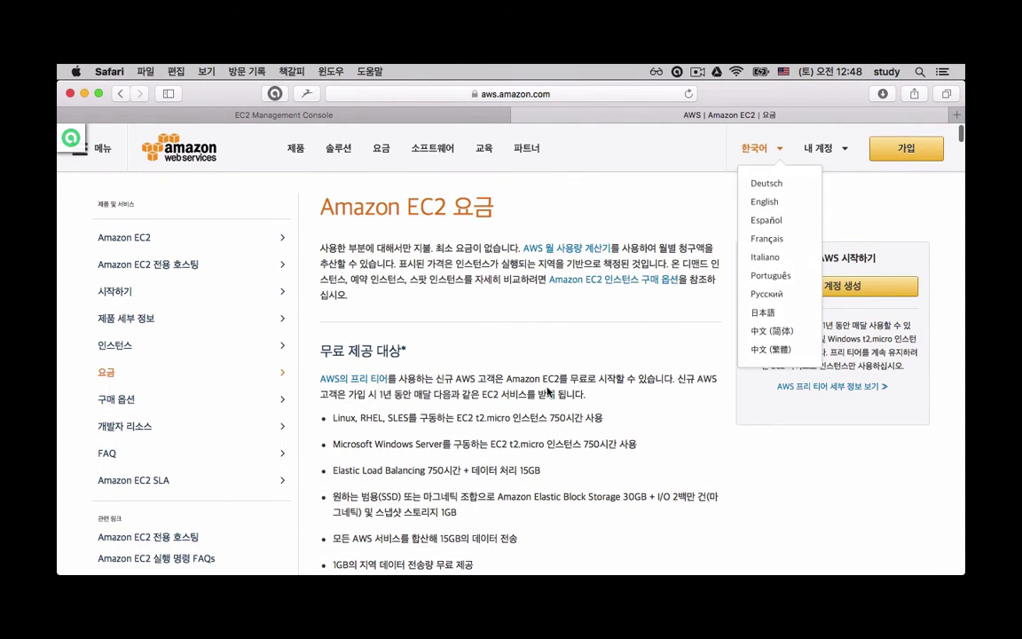
pyautogui.scroll(-1, 547, 391)
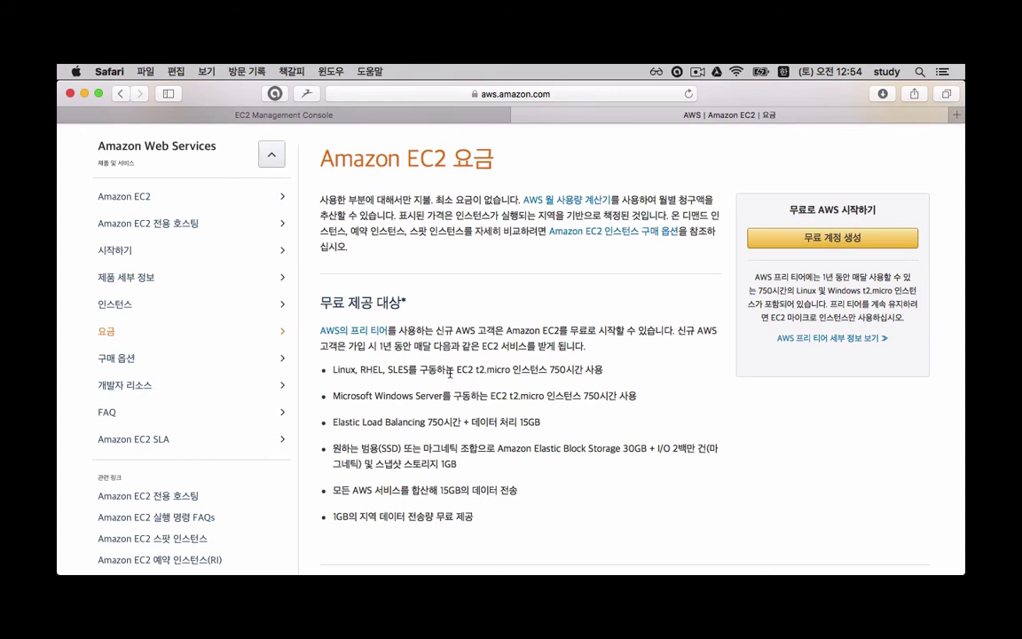
pyautogui.scroll(5, 414, 366)
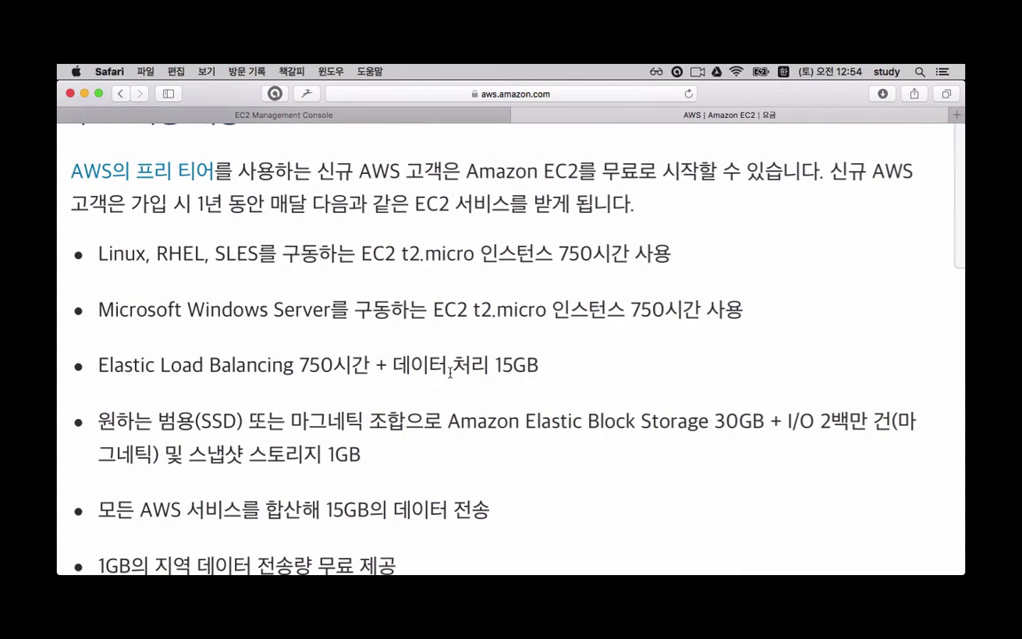